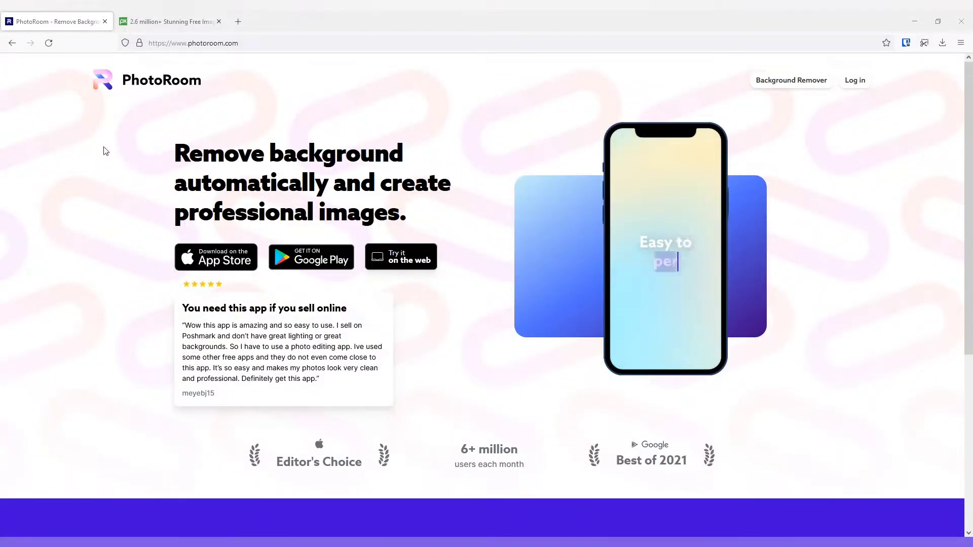
# - Go from the PhotoRoom homepage to the free Background Remover page
pyautogui.click(237, 44)
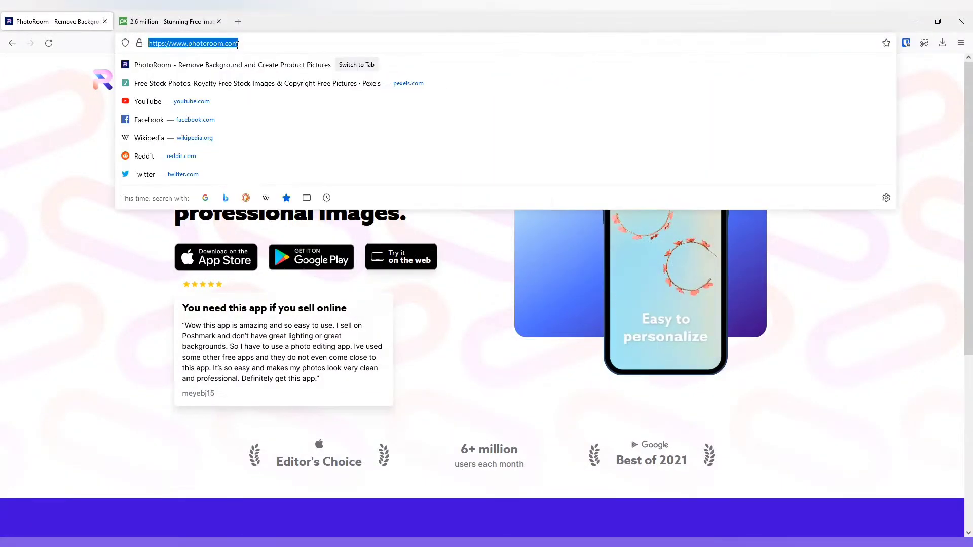
pyautogui.click(41, 192)
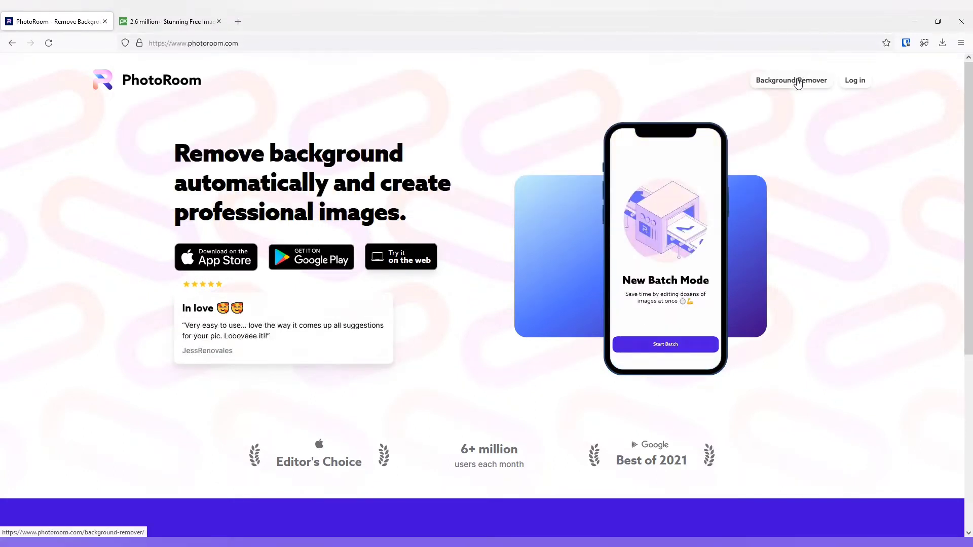
pyautogui.scroll(-5, 373, 182)
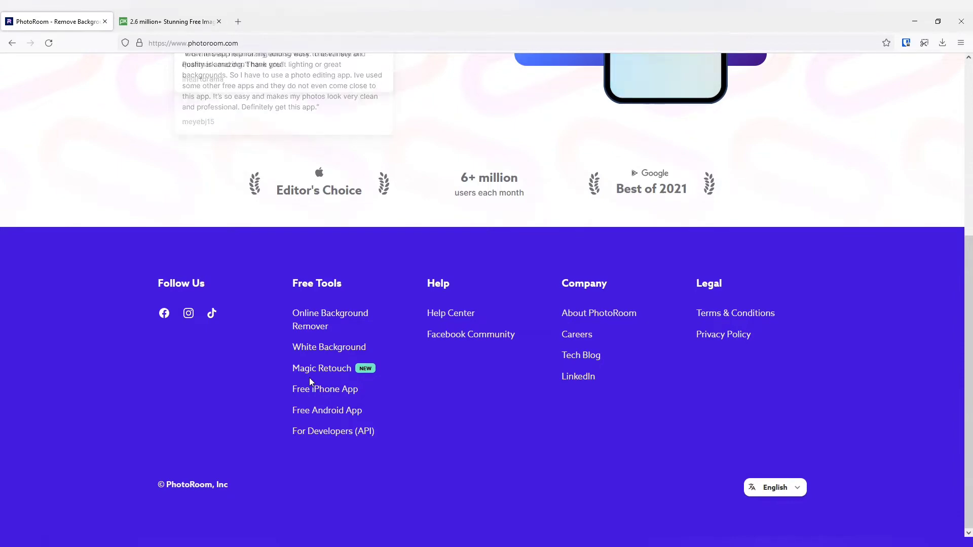
pyautogui.scroll(5, 310, 378)
pyautogui.scroll(1, 307, 375)
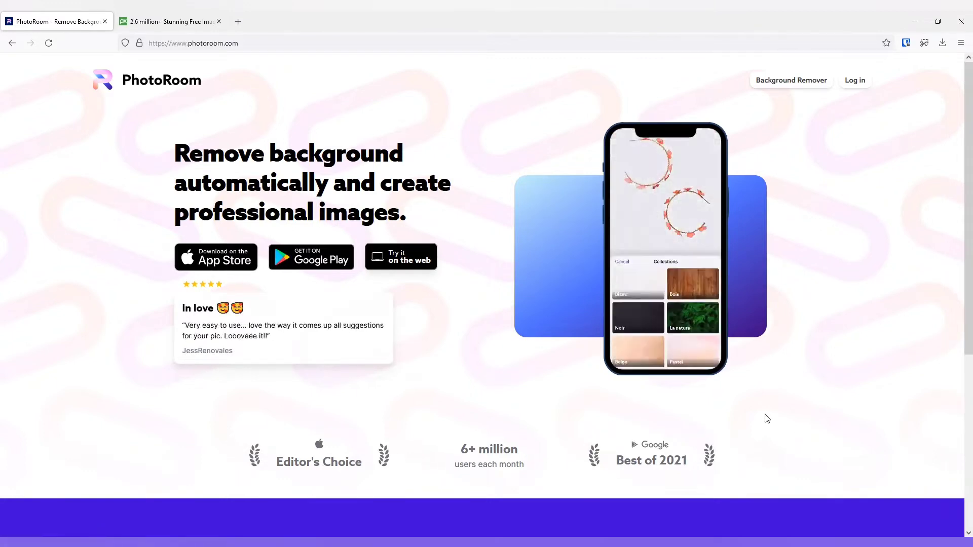
pyautogui.click(804, 82)
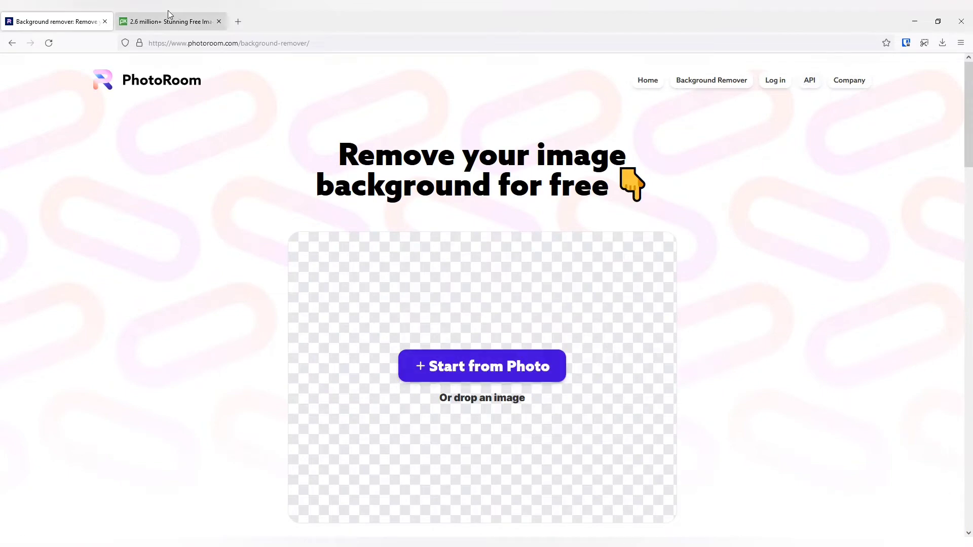
# - Search Pixabay for 'face' images
pyautogui.click(167, 12)
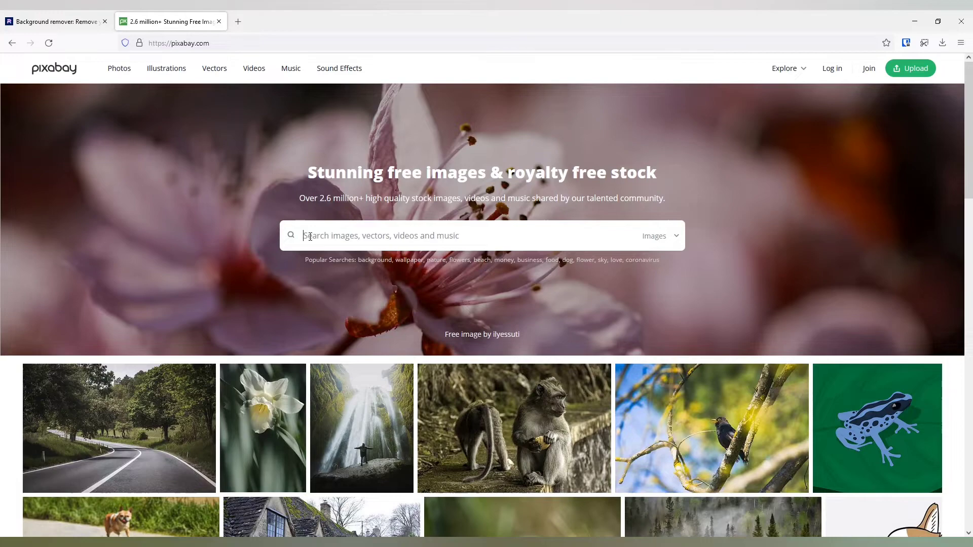
pyautogui.write('face')
pyautogui.press('Return')
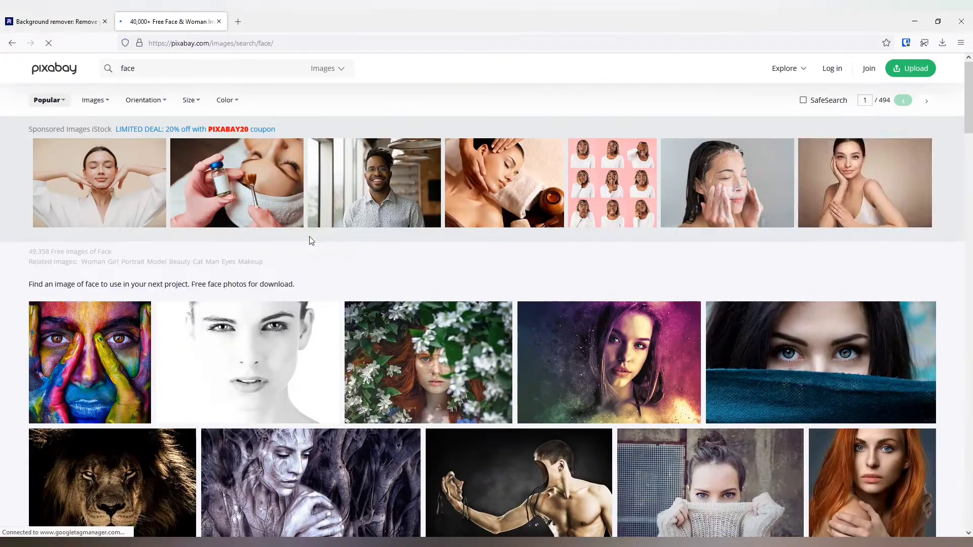
pyautogui.scroll(-8, 311, 240)
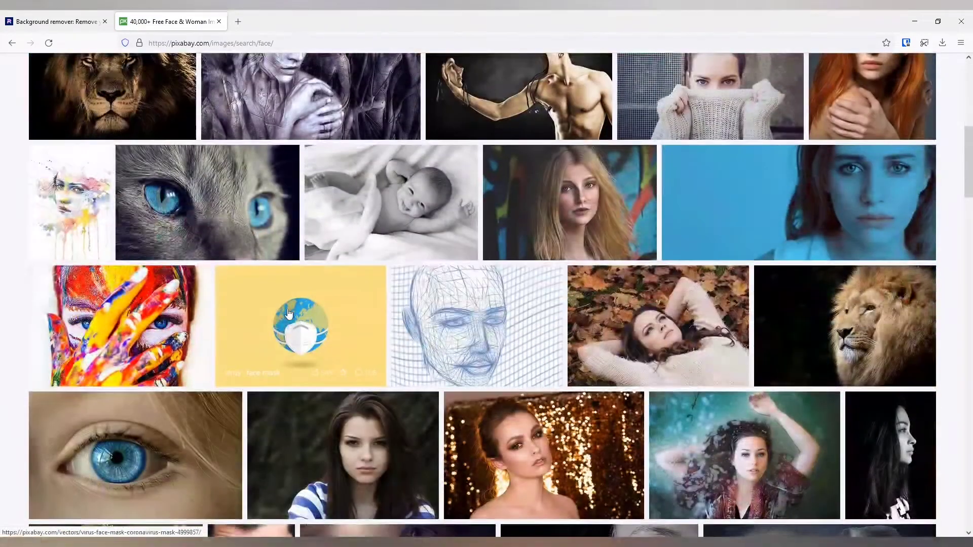
# - Open the globe-in-mask vector and the brunette portrait in new tabs
pyautogui.rightClick(287, 324)
pyautogui.click(325, 68)
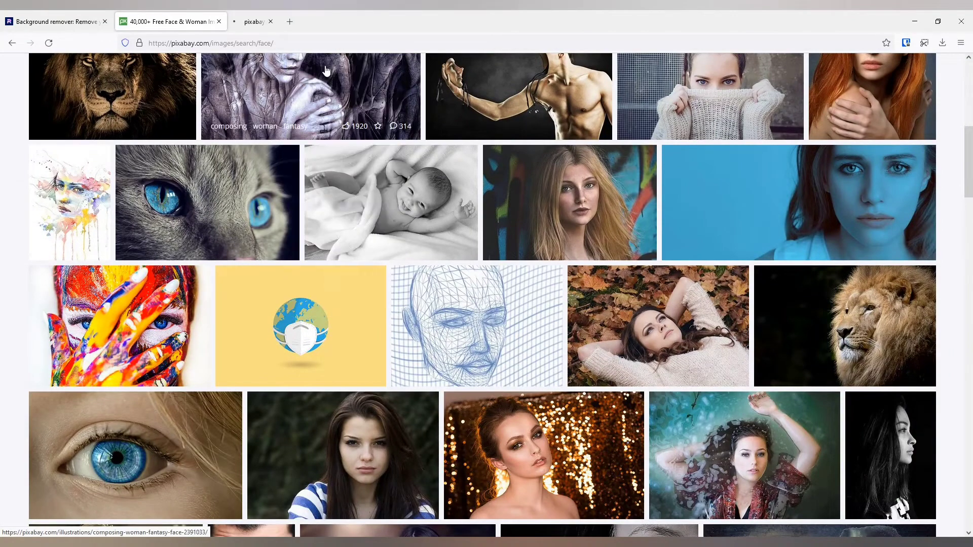
pyautogui.rightClick(338, 402)
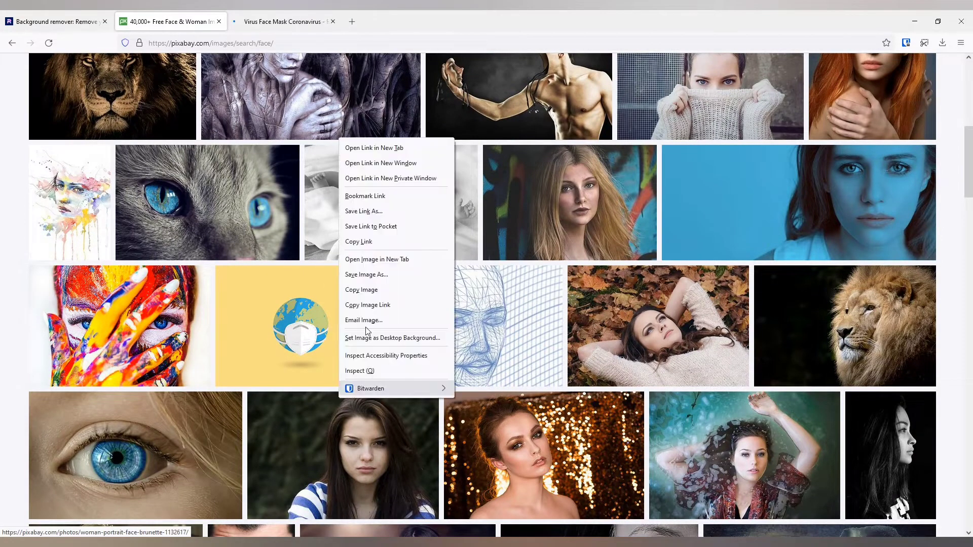
pyautogui.click(384, 152)
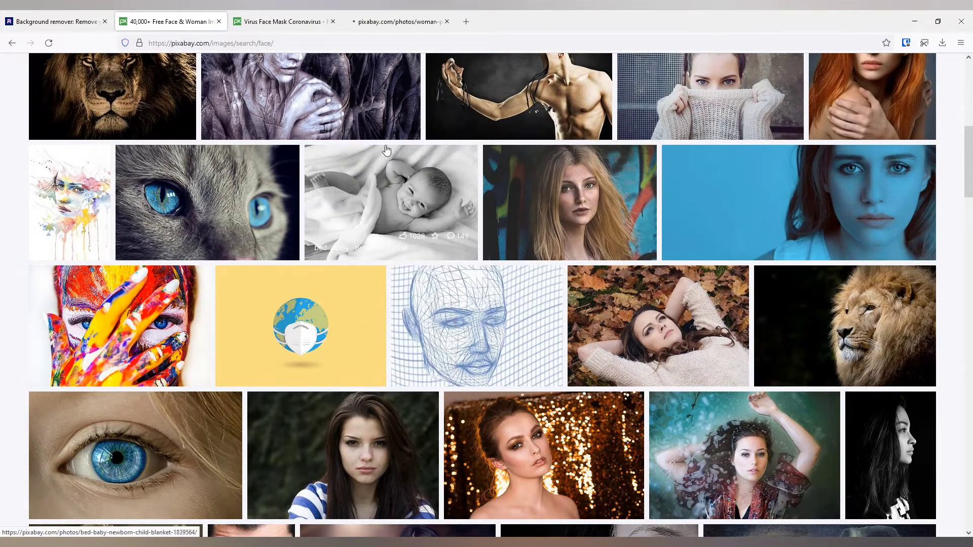
# - Review the licence terms on the globe vector and portrait pages
pyautogui.click(282, 16)
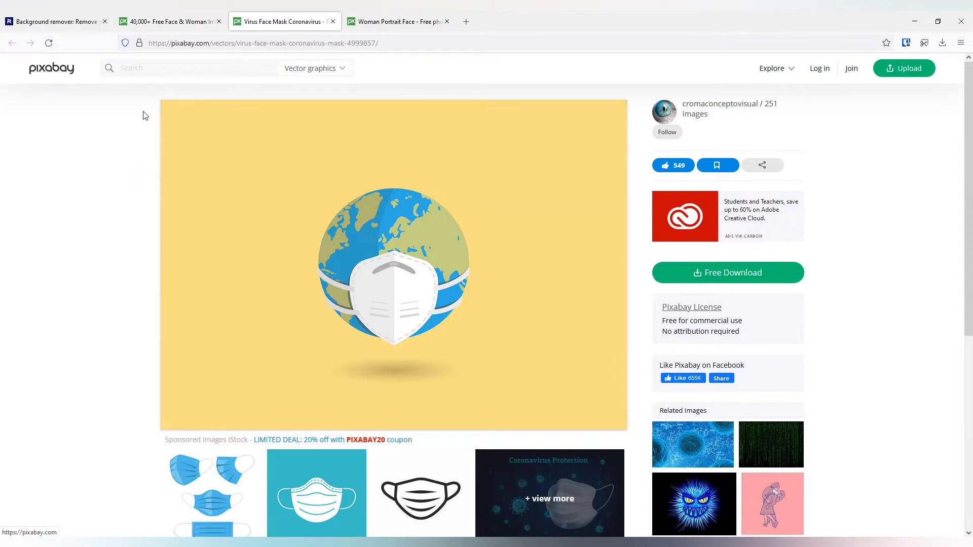
pyautogui.moveTo(662, 321); pyautogui.dragTo(740, 329)
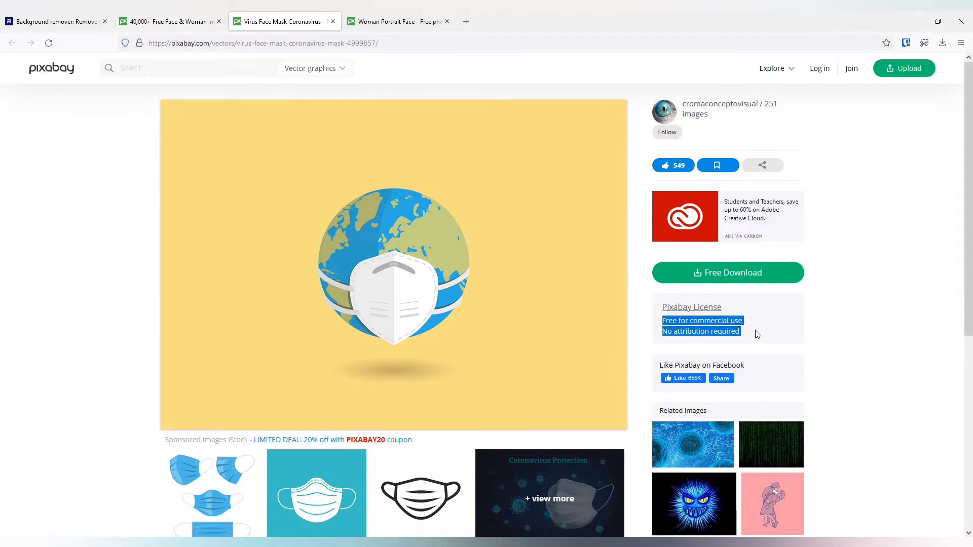
pyautogui.click(398, 15)
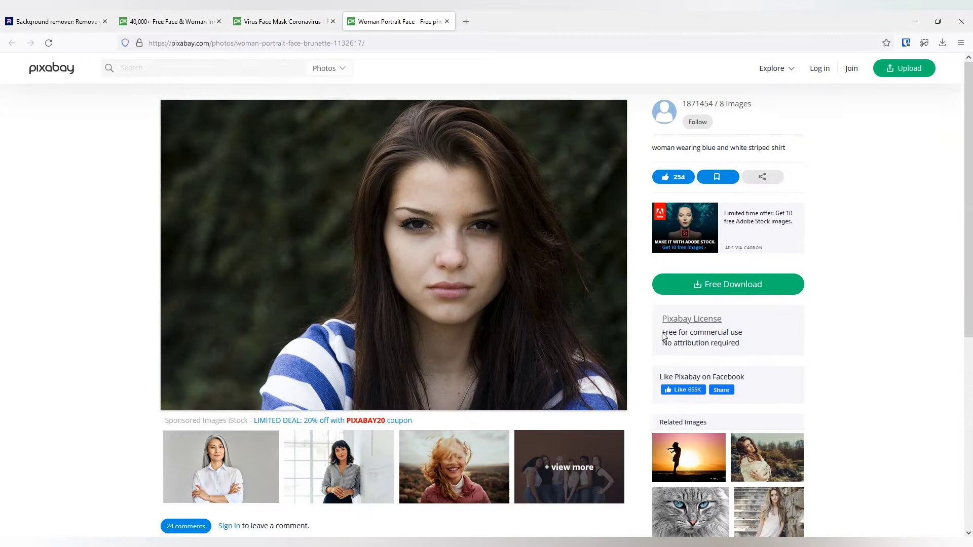
pyautogui.moveTo(663, 335); pyautogui.dragTo(751, 347)
pyautogui.click(268, 16)
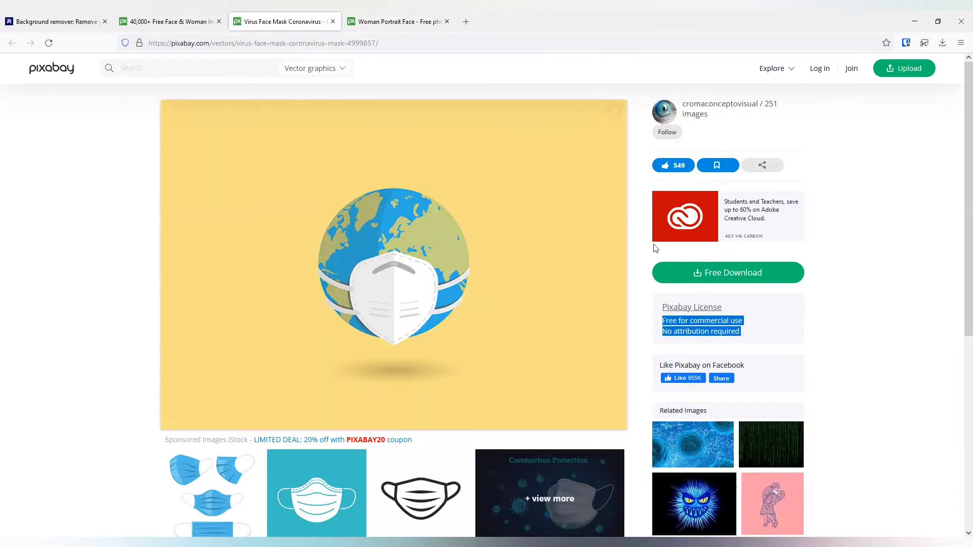
# - Download the globe-in-mask vector as a 1280×905 PNG after passing the hills reCAPTCHA
pyautogui.click(748, 278)
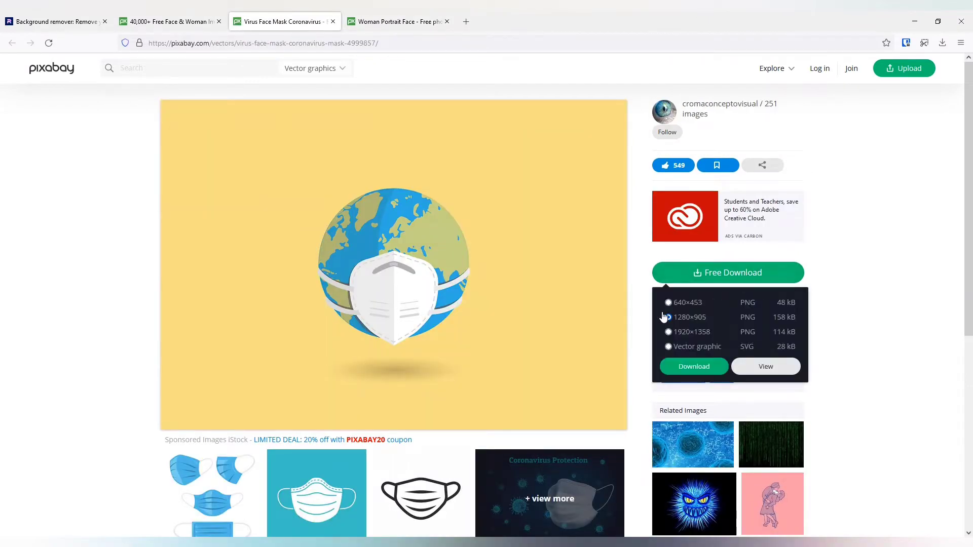
pyautogui.click(694, 367)
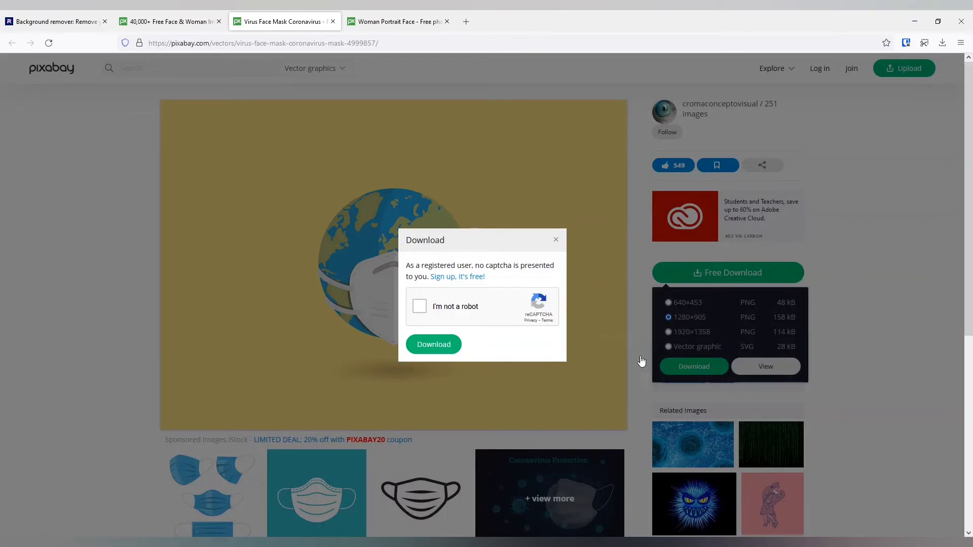
pyautogui.click(424, 308)
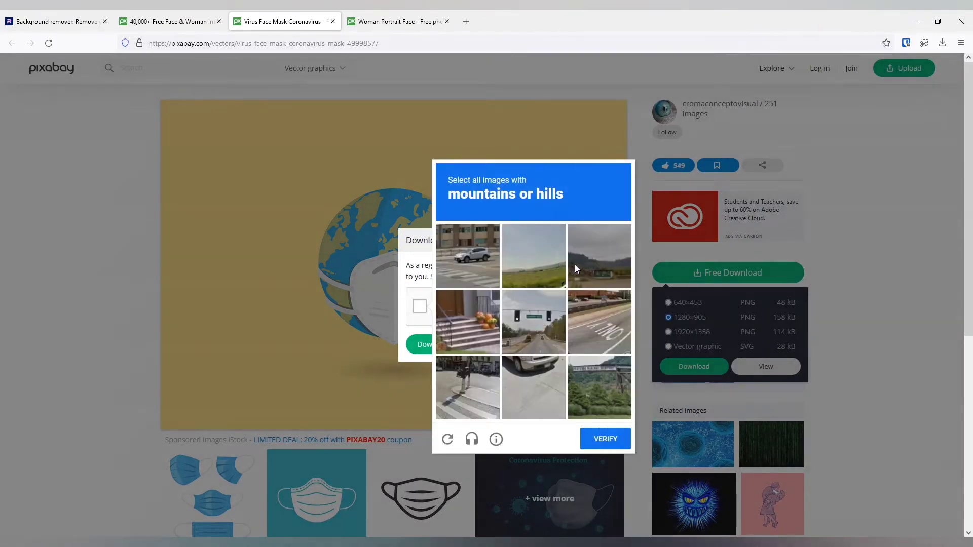
pyautogui.click(606, 263)
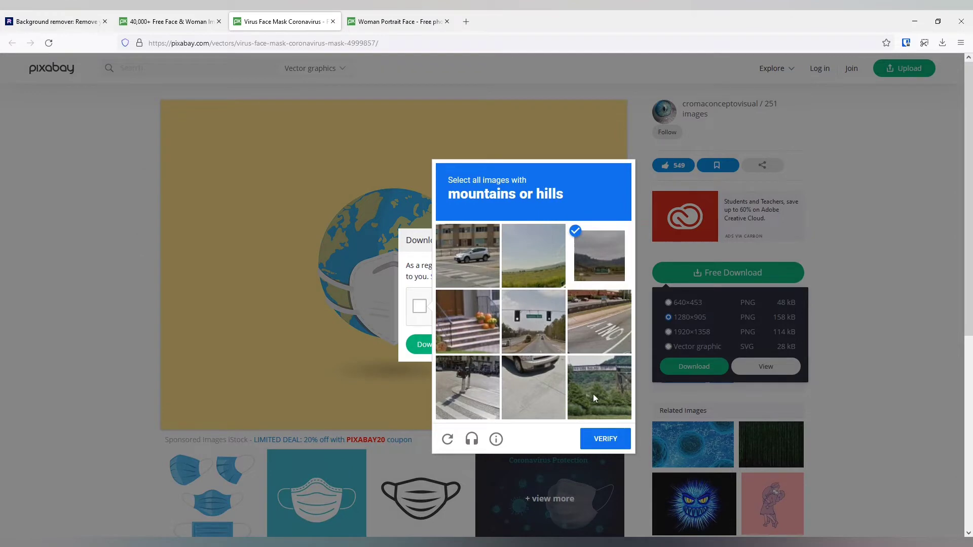
pyautogui.click(525, 275)
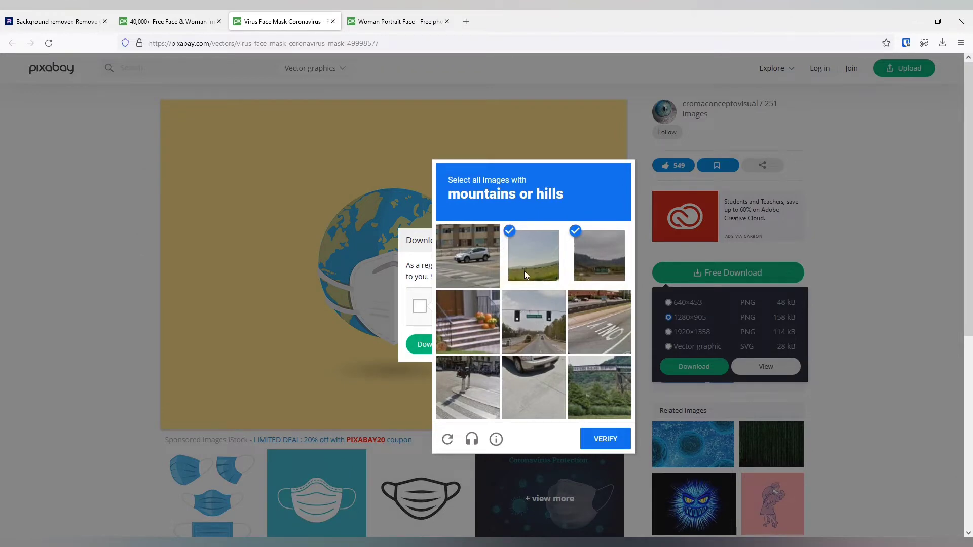
pyautogui.click(602, 378)
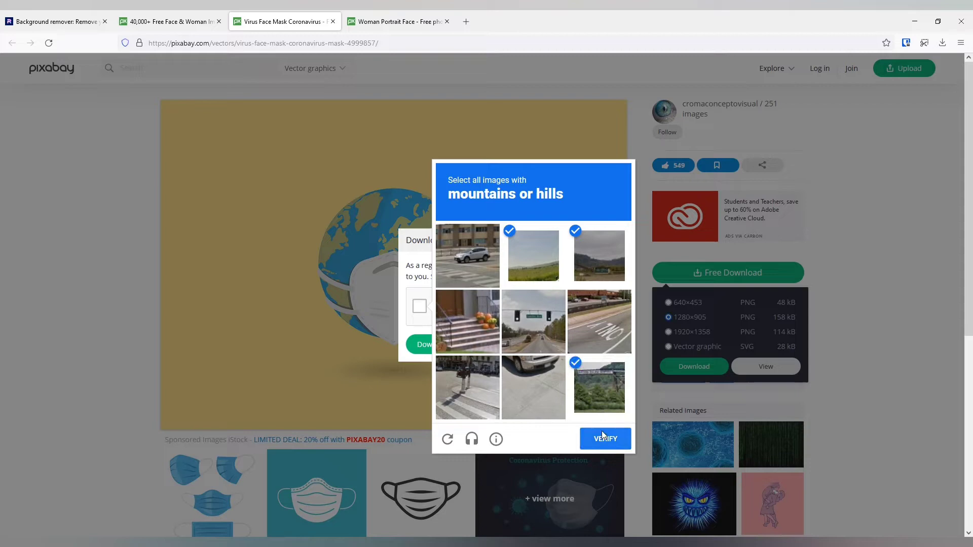
pyautogui.click(603, 435)
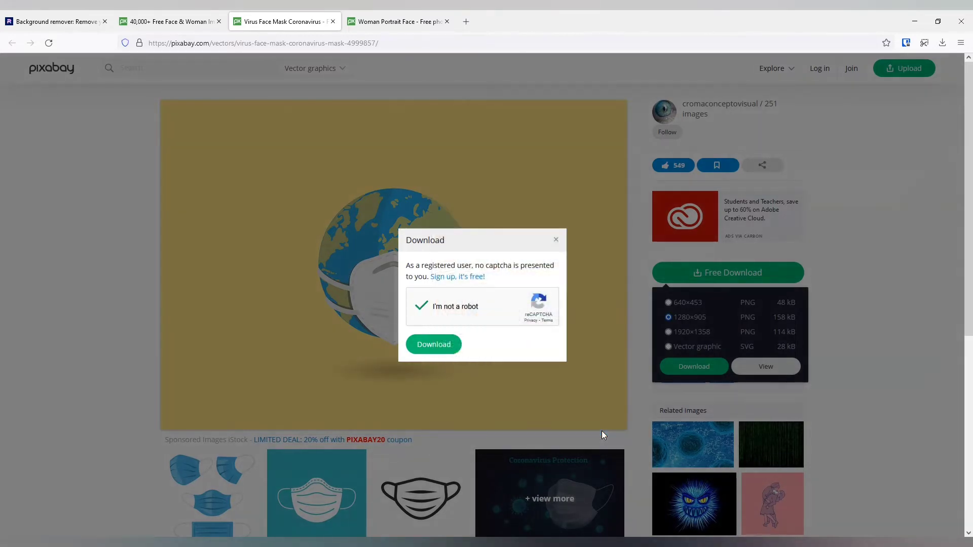
pyautogui.click(443, 347)
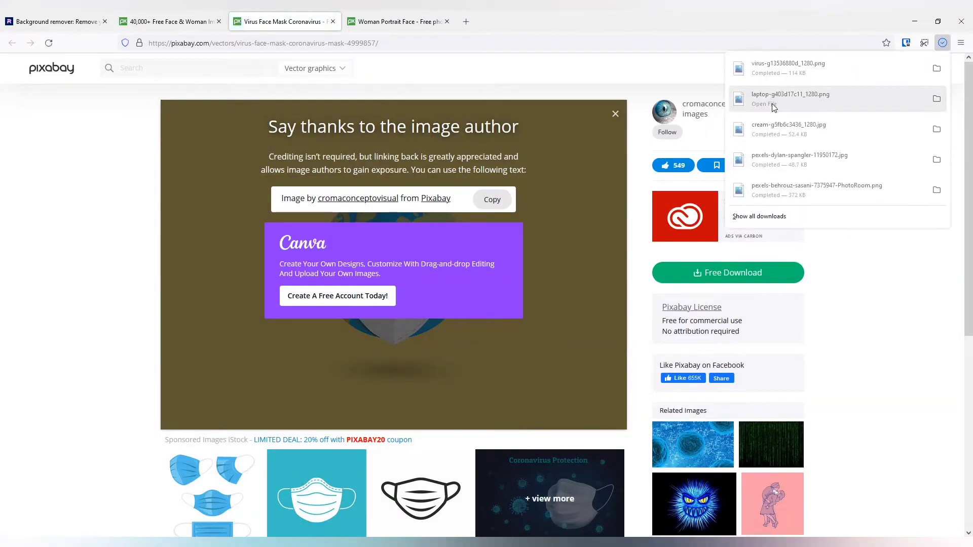
# - Download the brunette portrait at 1280×853 after passing the bicycle reCAPTCHA
pyautogui.click(388, 21)
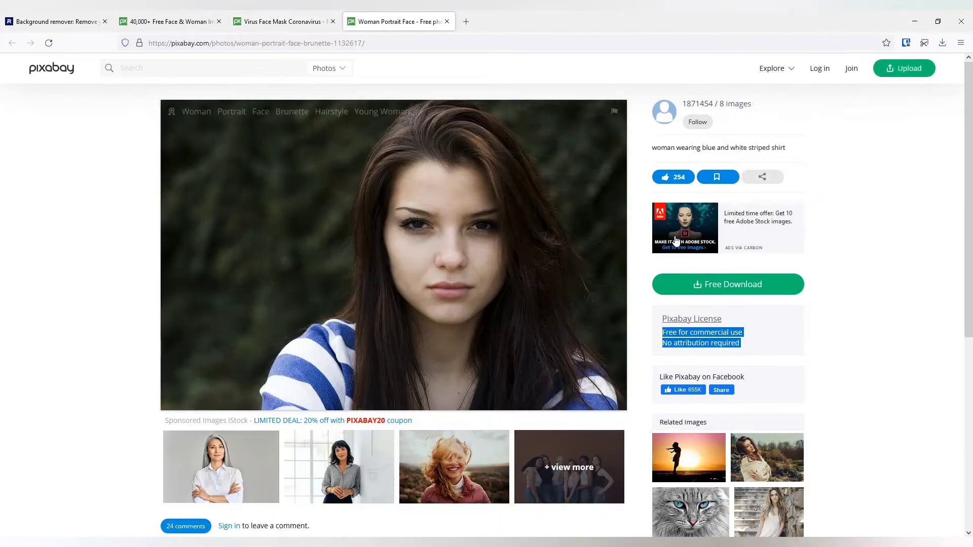
pyautogui.click(703, 284)
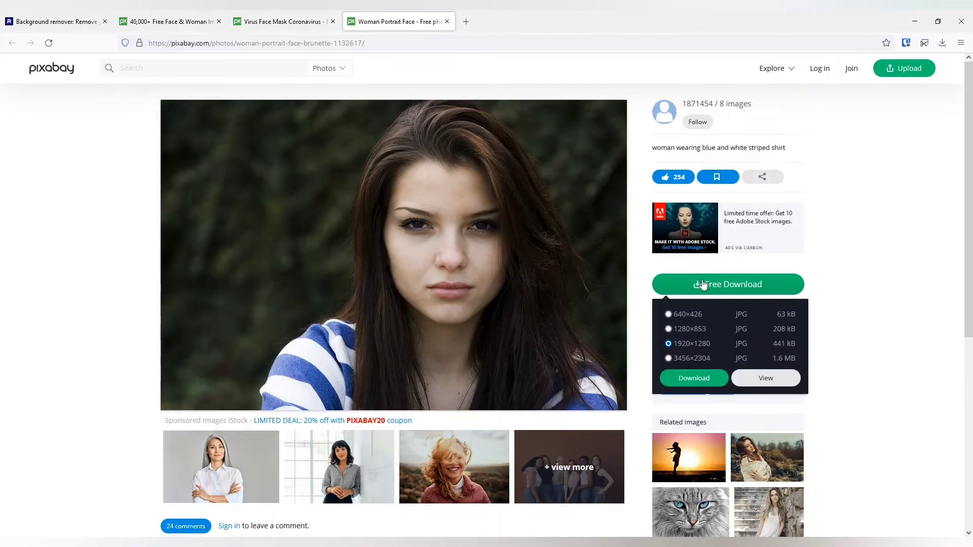
pyautogui.click(694, 333)
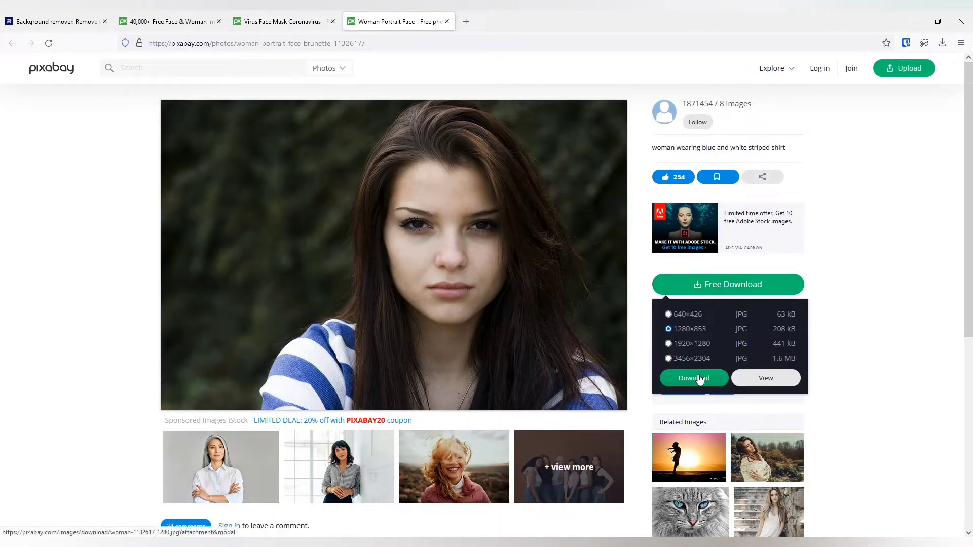
pyautogui.click(699, 380)
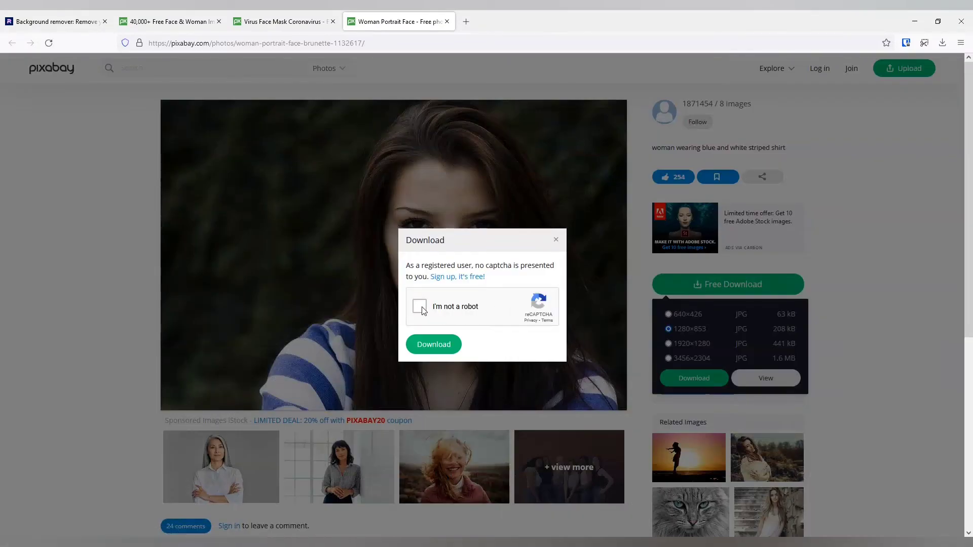
pyautogui.click(423, 308)
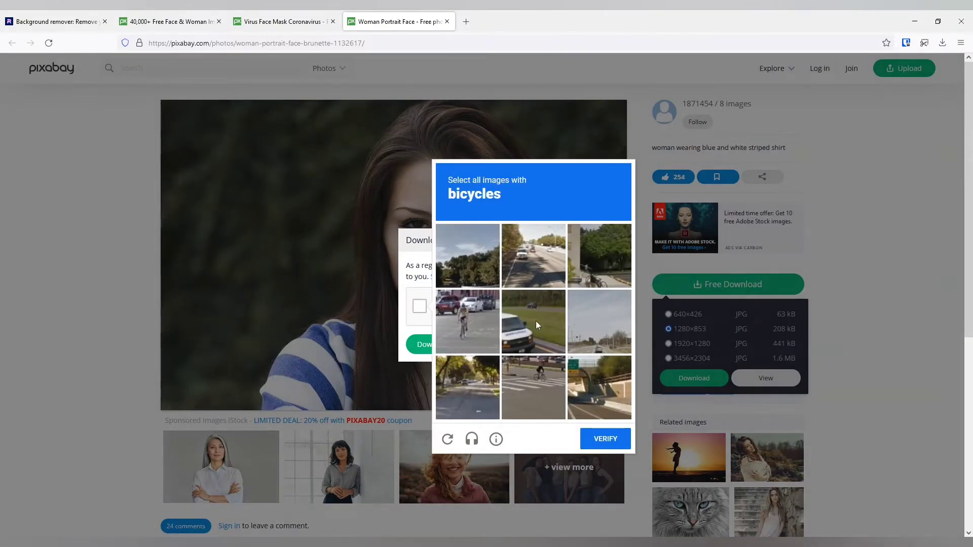
pyautogui.click(543, 390)
pyautogui.click(609, 256)
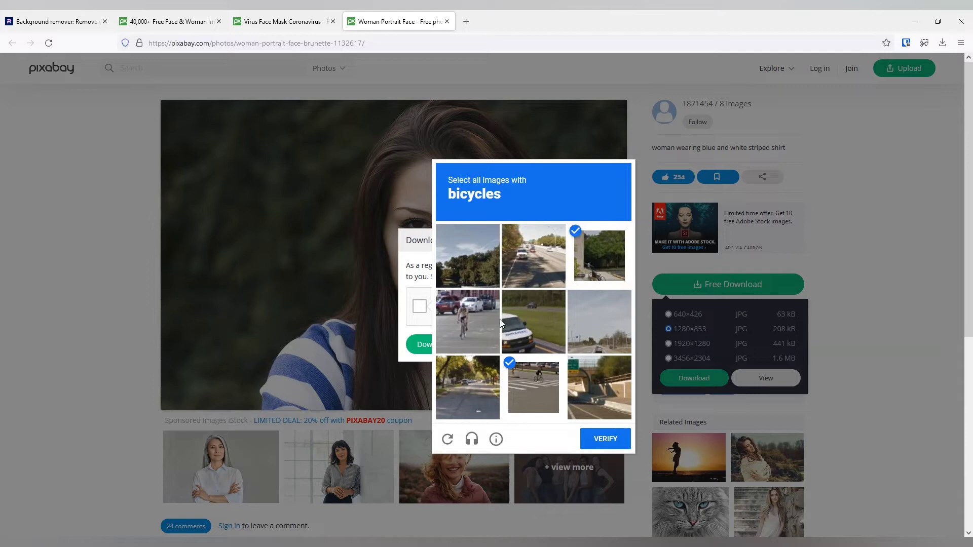
pyautogui.click(485, 319)
pyautogui.click(610, 439)
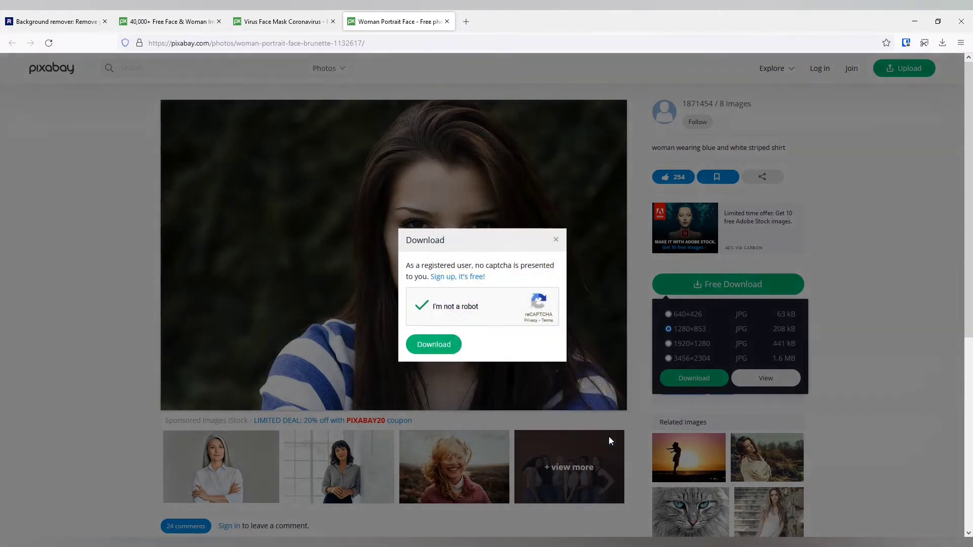
pyautogui.click(439, 345)
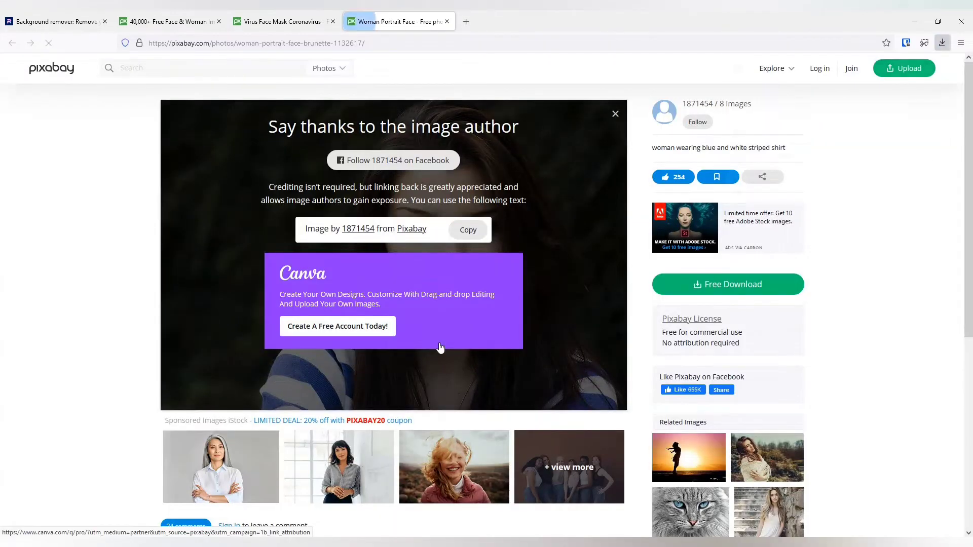
# - Upload the virus globe PNG from Downloads to PhotoRoom to remove its yellow background
pyautogui.click(54, 14)
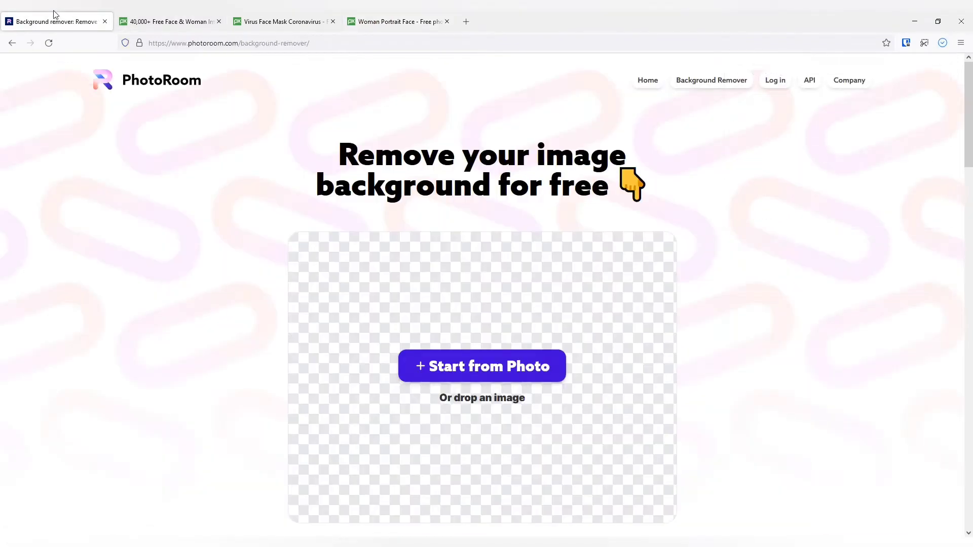
pyautogui.click(466, 373)
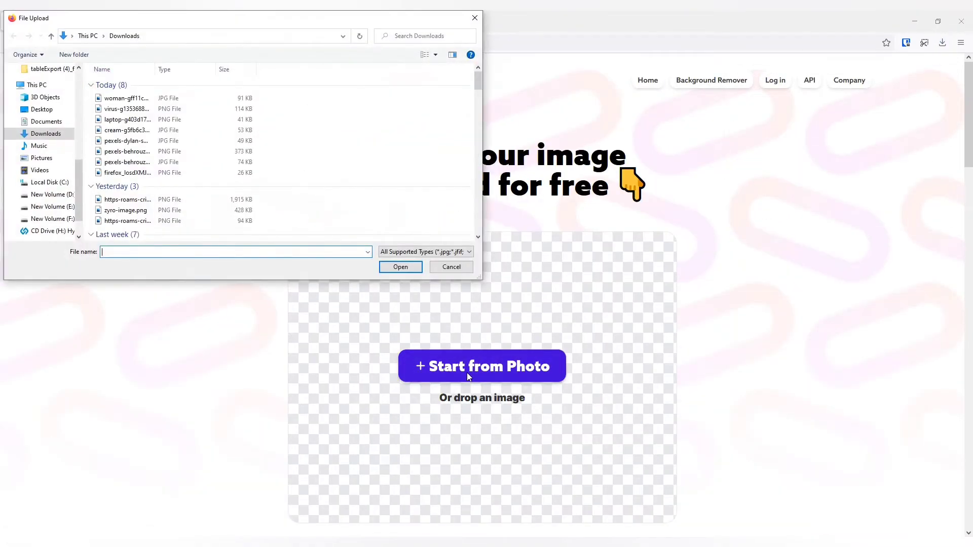
pyautogui.click(136, 110)
pyautogui.click(397, 267)
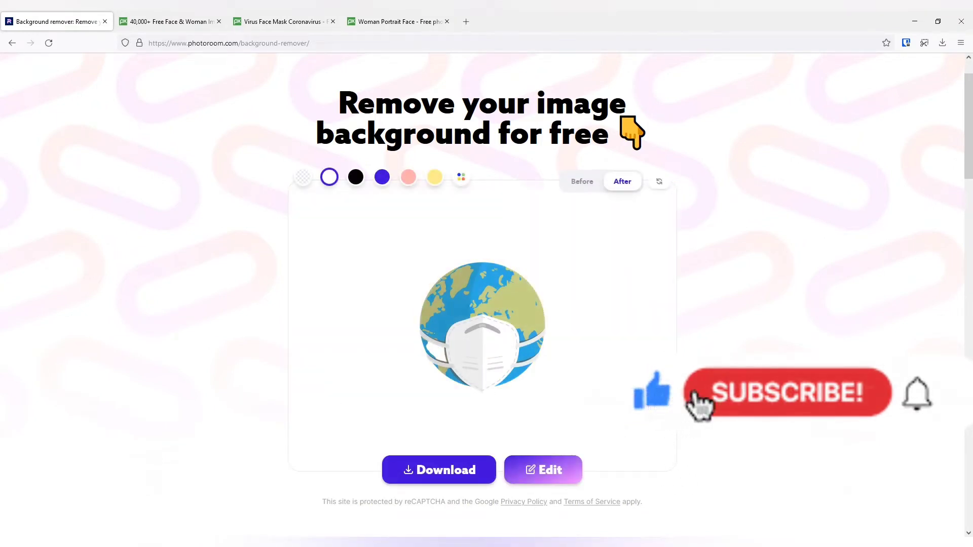
# - Try black, blue, pink, yellow and a custom pinkish background, then return to transparent
pyautogui.click(356, 177)
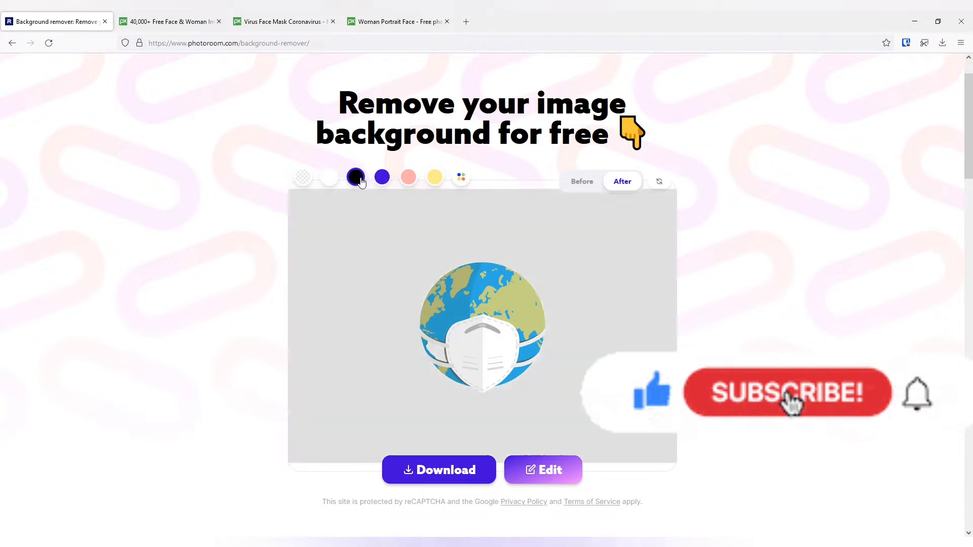
pyautogui.click(382, 178)
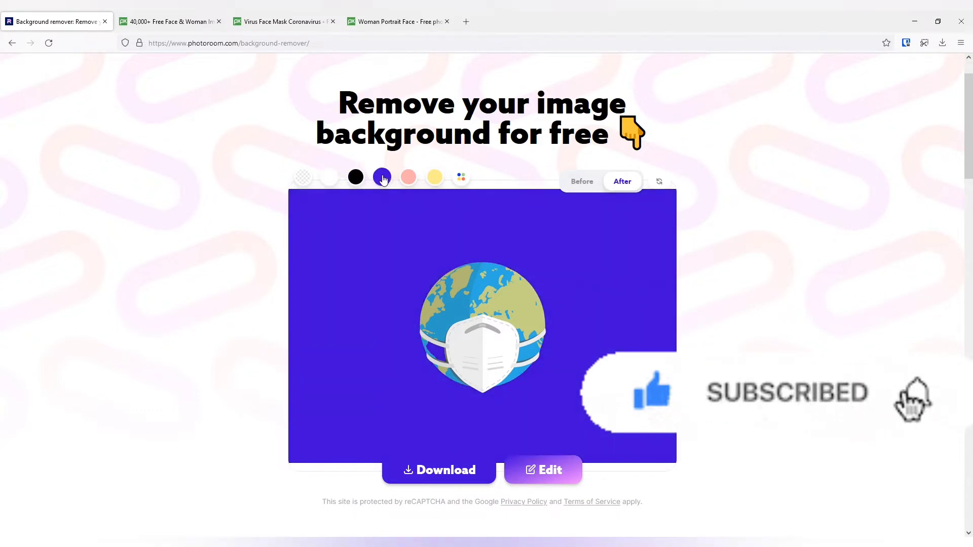
pyautogui.click(408, 178)
pyautogui.click(434, 178)
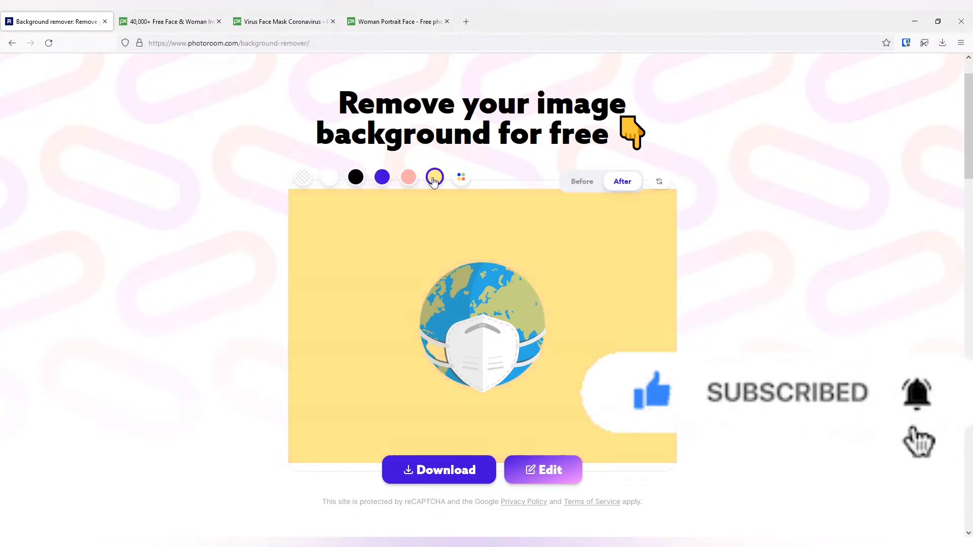
pyautogui.click(461, 179)
pyautogui.moveTo(514, 168); pyautogui.dragTo(558, 118)
pyautogui.moveTo(527, 180); pyautogui.dragTo(578, 183)
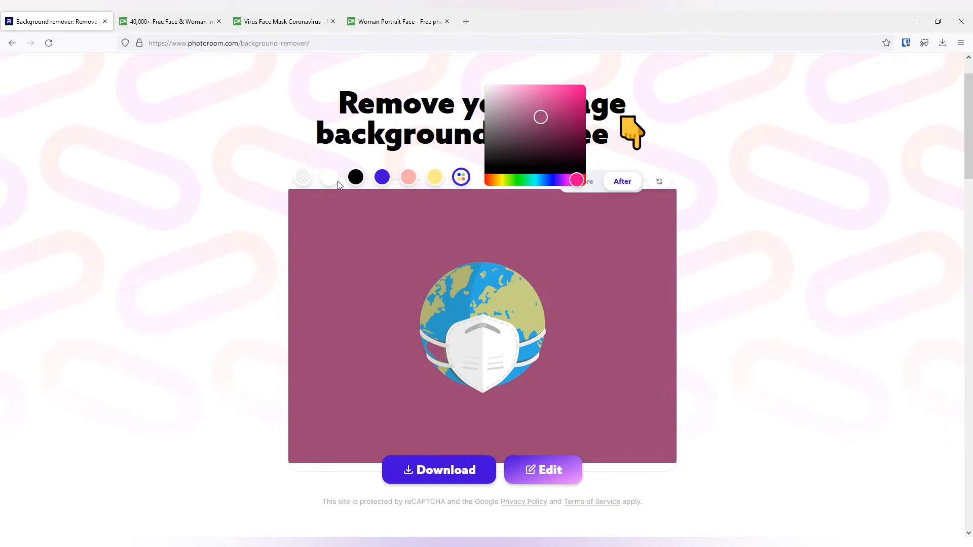
pyautogui.click(304, 180)
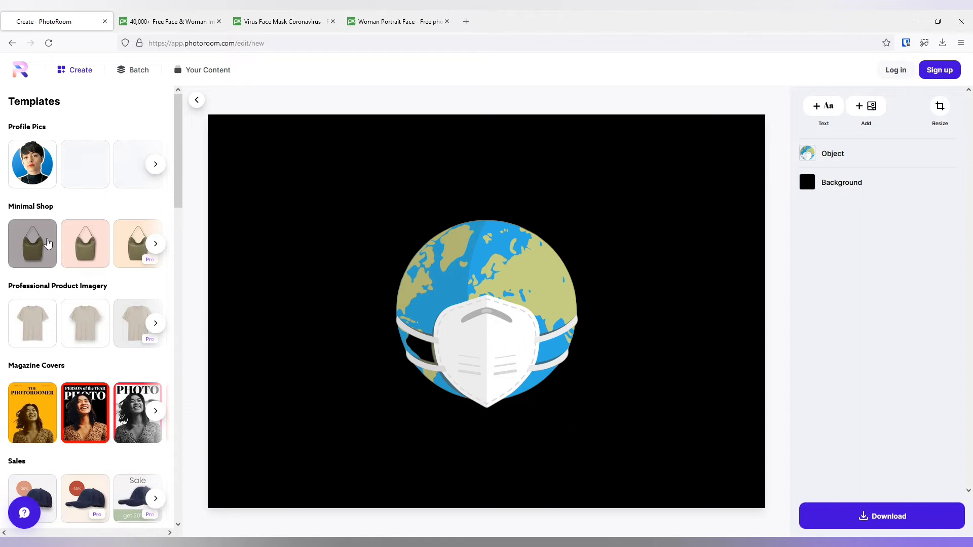
# - Try a Minimal Shop template, then apply the first Magazine Covers template to the globe
pyautogui.click(48, 244)
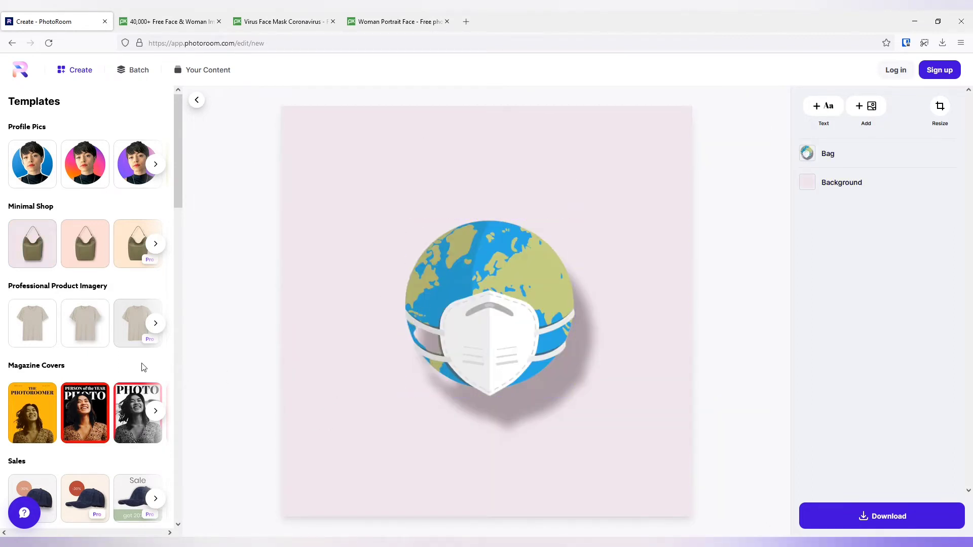
pyautogui.scroll(-3, 32, 296)
pyautogui.click(31, 296)
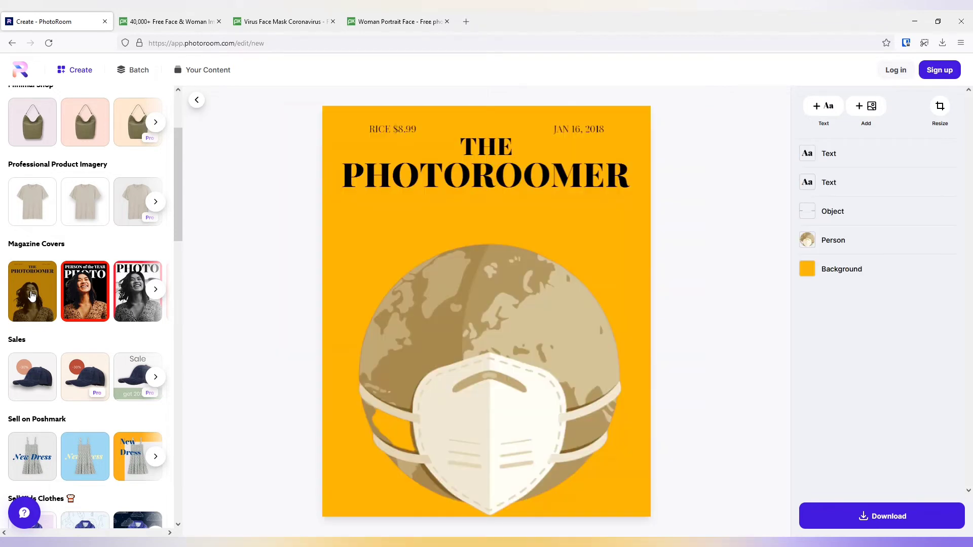
# - Change the cover title from PHOTOROOMER to 'blogmonk'
pyautogui.click(537, 180)
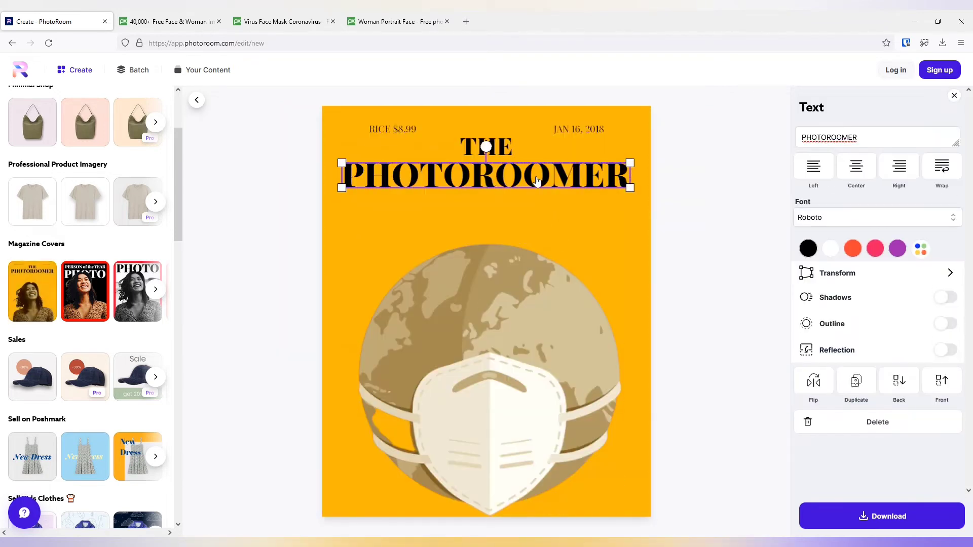
pyautogui.doubleClick(832, 139)
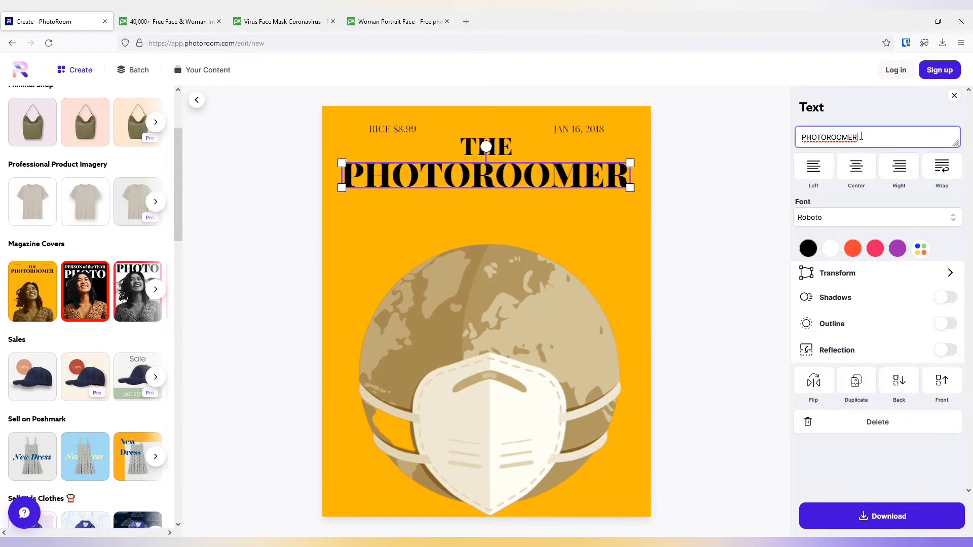
pyautogui.write('blogmonk')
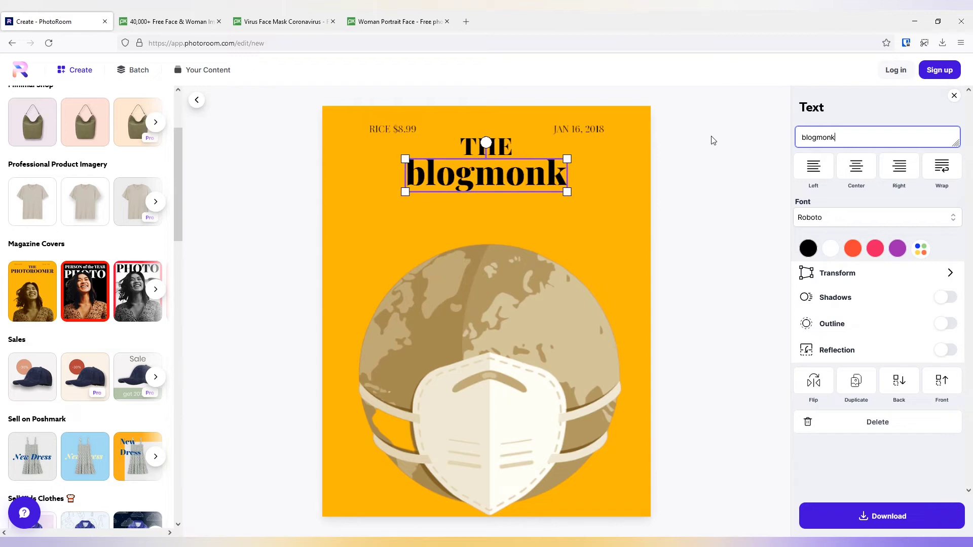
# - After briefly trying a shadow on the price line, download the cover as photoroom.png and view it
pyautogui.click(502, 148)
pyautogui.click(575, 135)
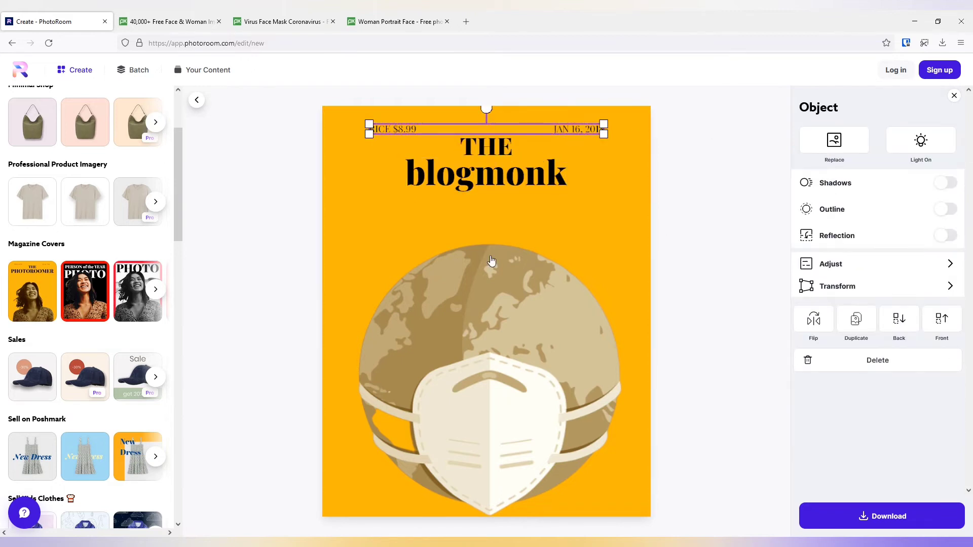
pyautogui.click(945, 187)
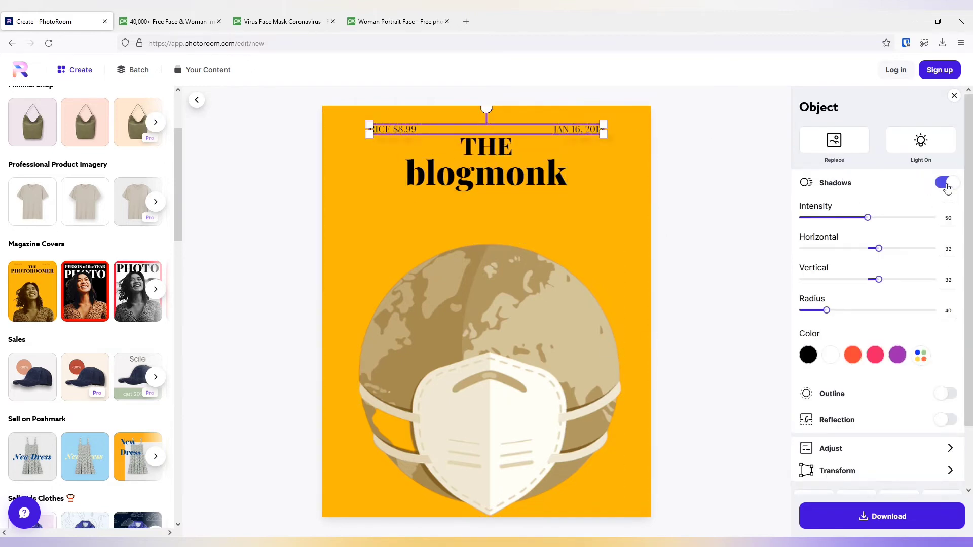
pyautogui.click(945, 186)
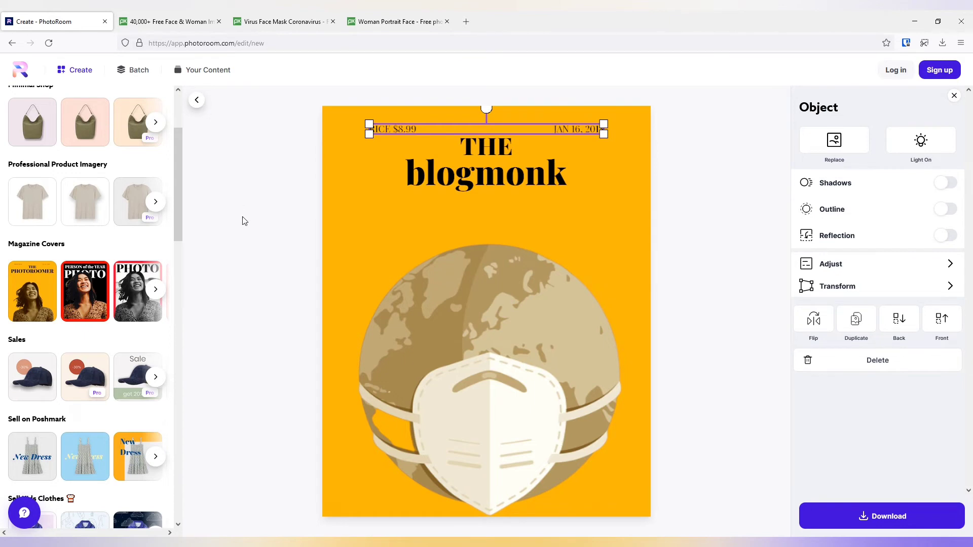
pyautogui.click(884, 517)
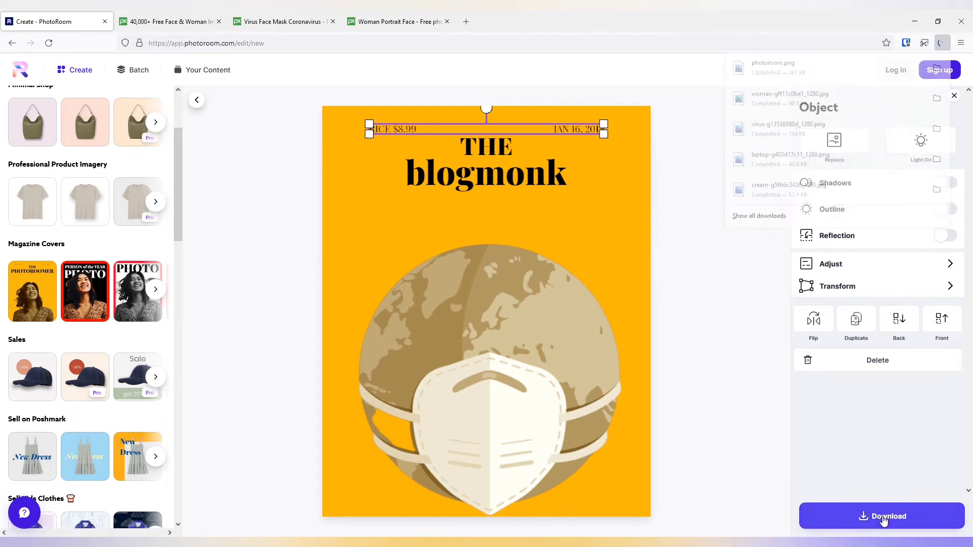
pyautogui.click(785, 74)
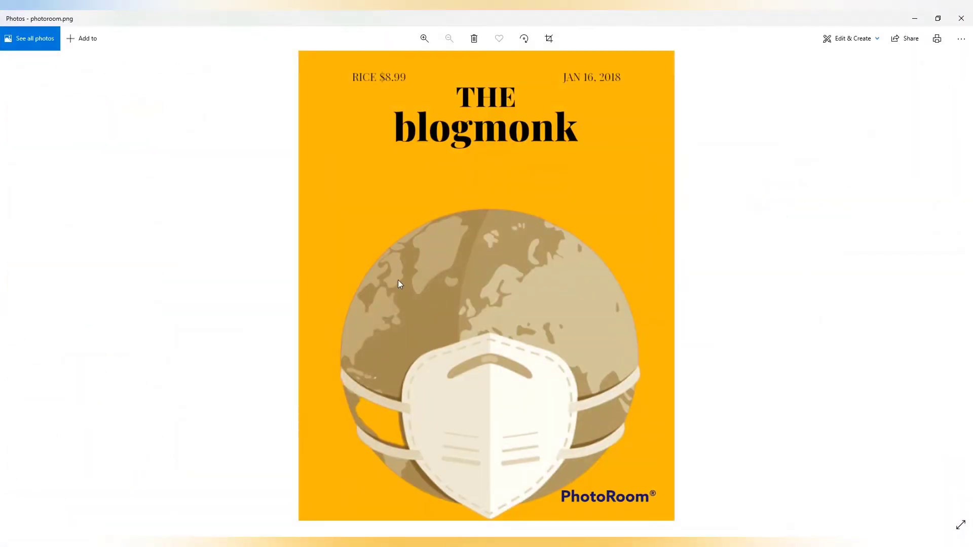
# - Close Photos, return to PhotoRoom's Create start page and begin typing 'ph' in the address bar
pyautogui.click(962, 15)
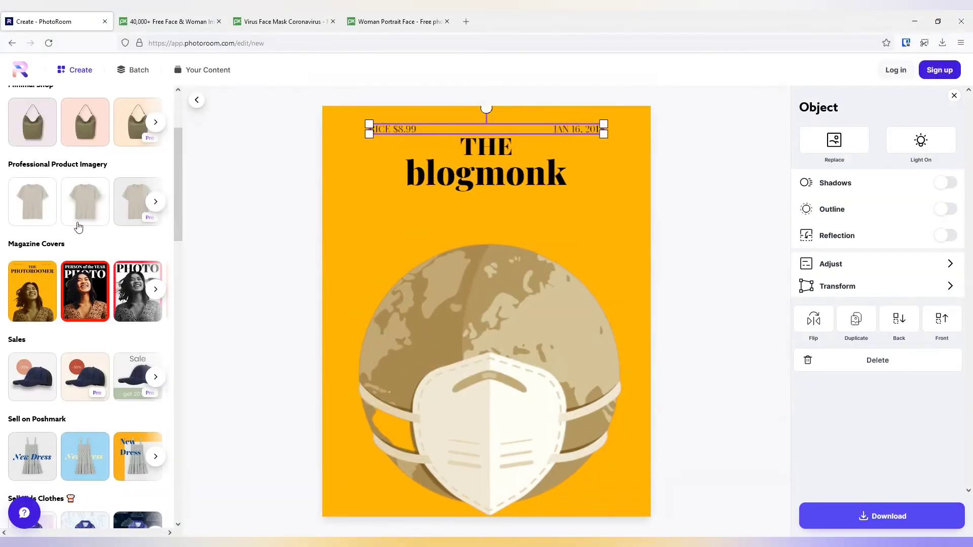
pyautogui.scroll(-8, 68, 358)
pyautogui.scroll(-7, 69, 357)
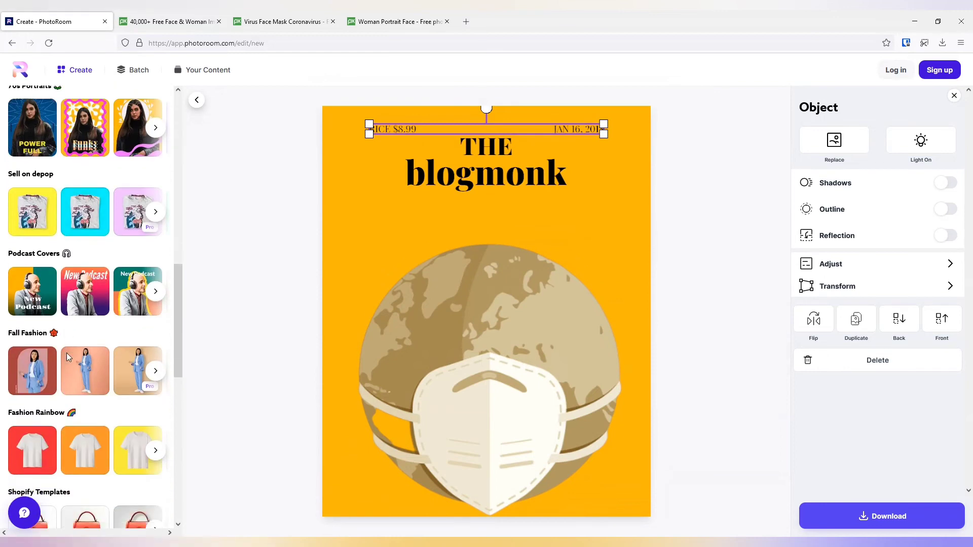
pyautogui.scroll(-5, 76, 455)
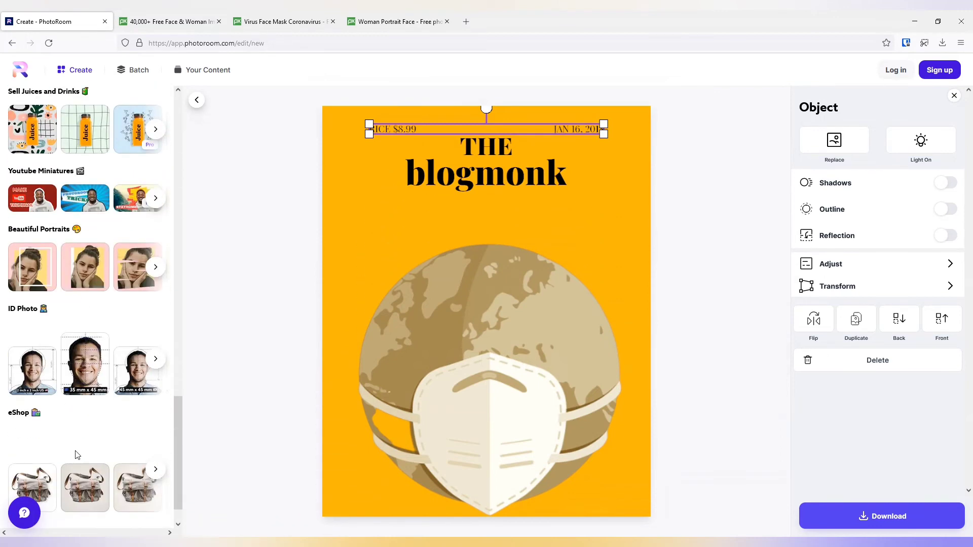
pyautogui.scroll(20, 77, 454)
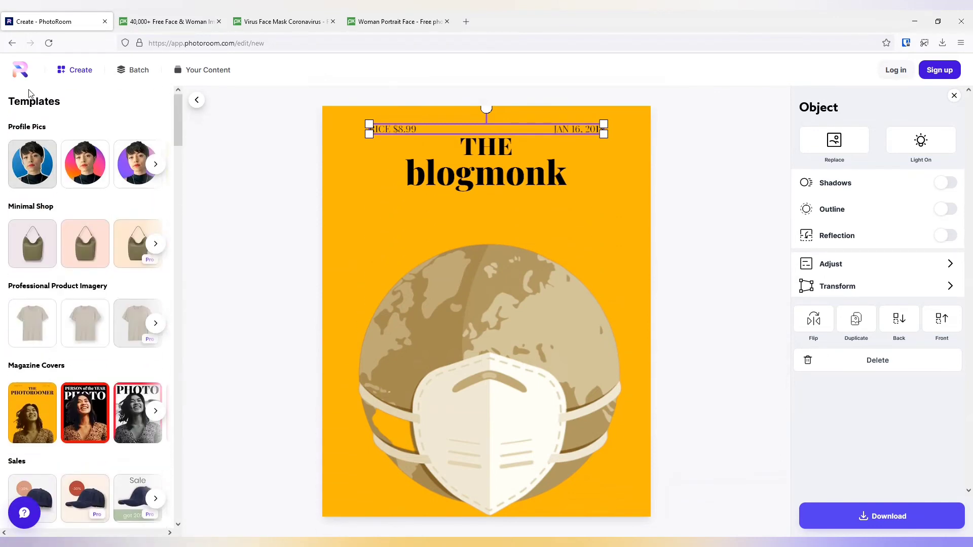
pyautogui.click(21, 74)
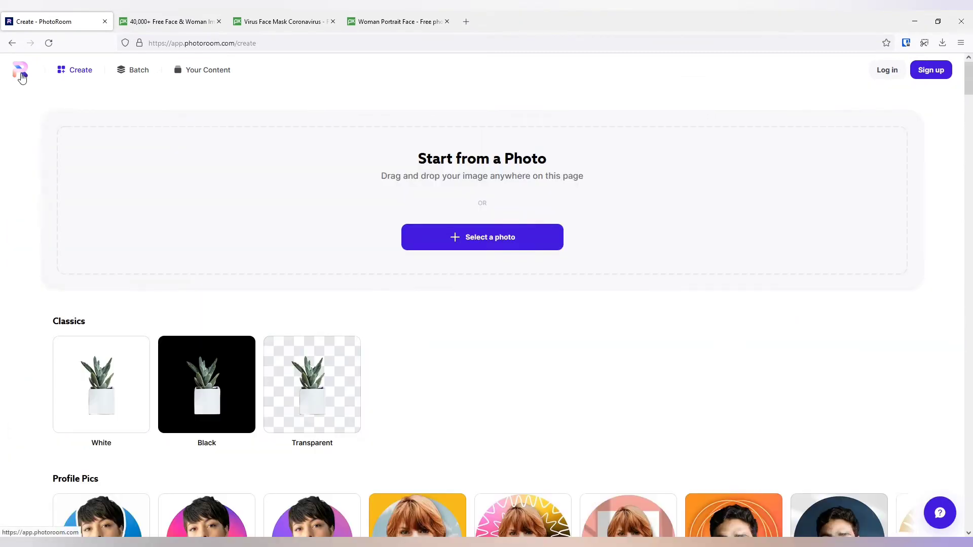
pyautogui.click(11, 43)
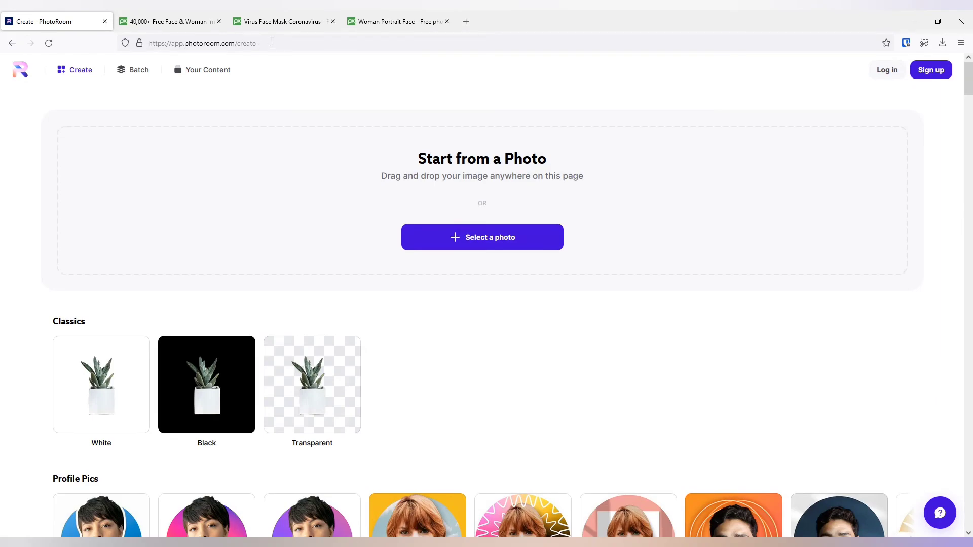
pyautogui.moveTo(272, 43); pyautogui.dragTo(158, 43)
pyautogui.write('ph')
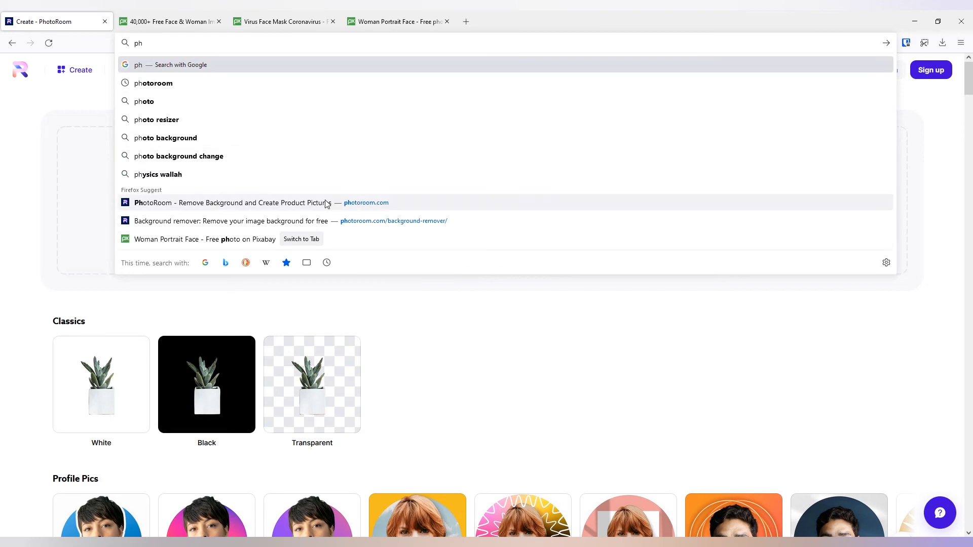
# - Upload the woman portrait JPG to the Background Remover and compare before and after
pyautogui.click(326, 201)
pyautogui.click(795, 90)
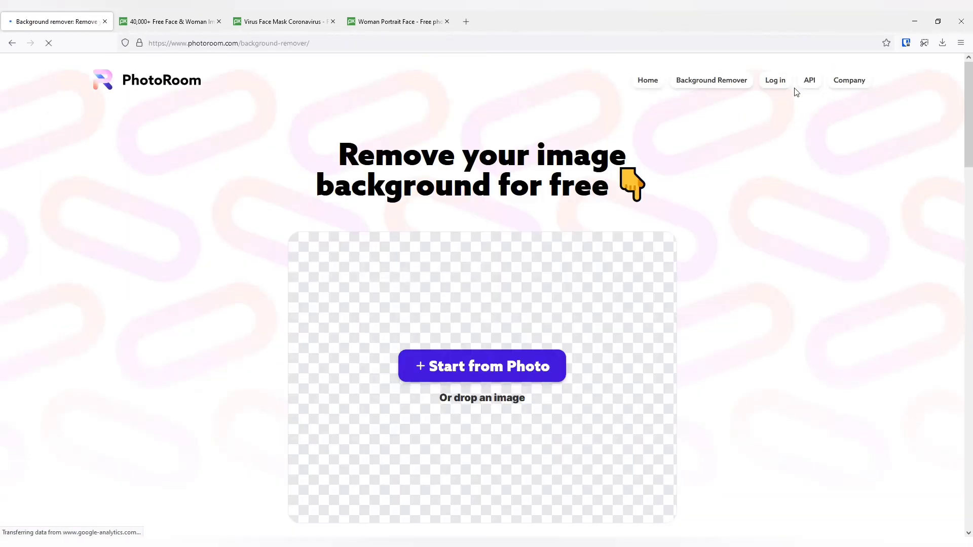
pyautogui.click(502, 370)
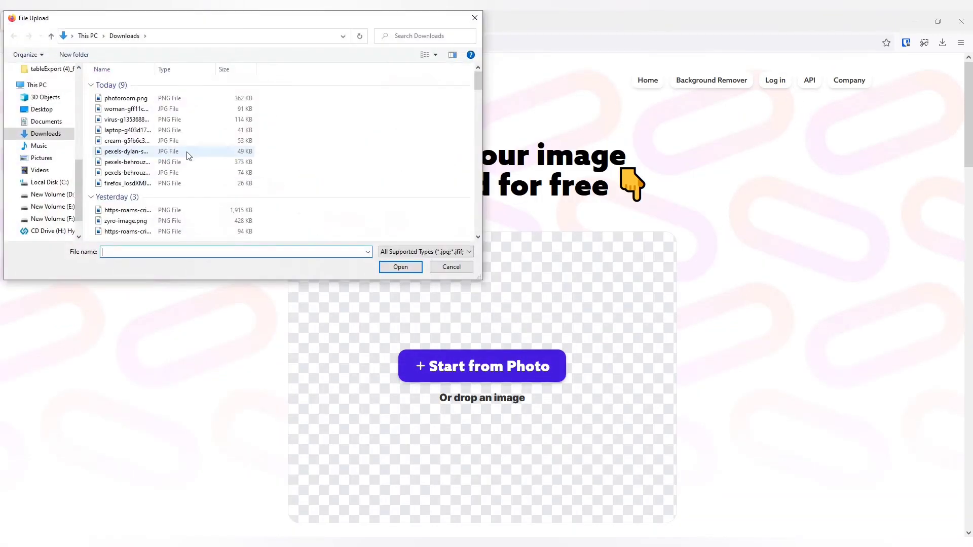
pyautogui.click(130, 110)
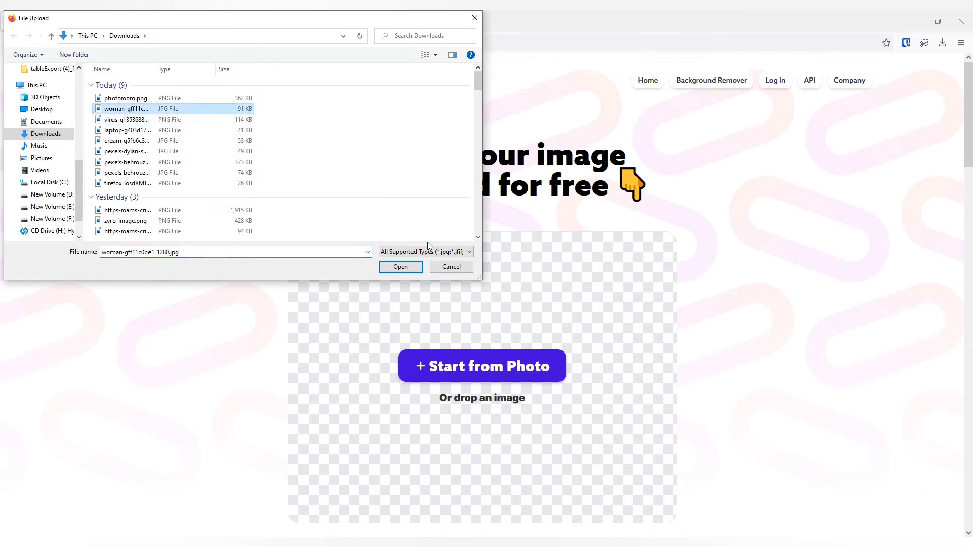
pyautogui.click(404, 267)
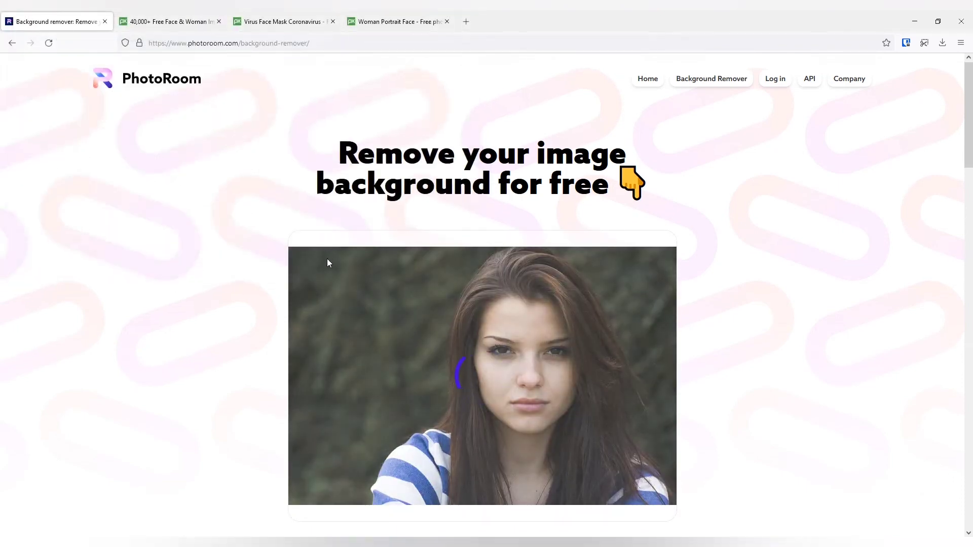
pyautogui.scroll(-2, 328, 261)
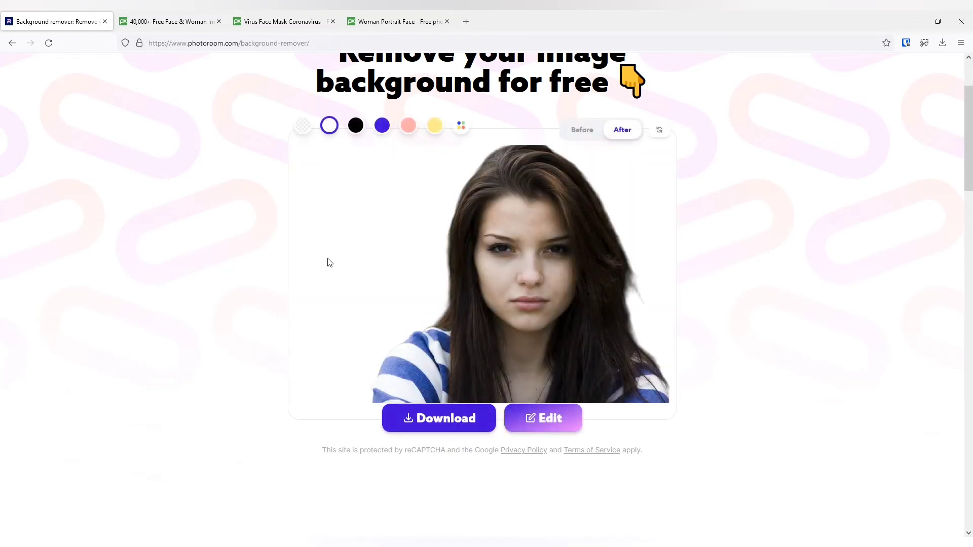
pyautogui.click(578, 130)
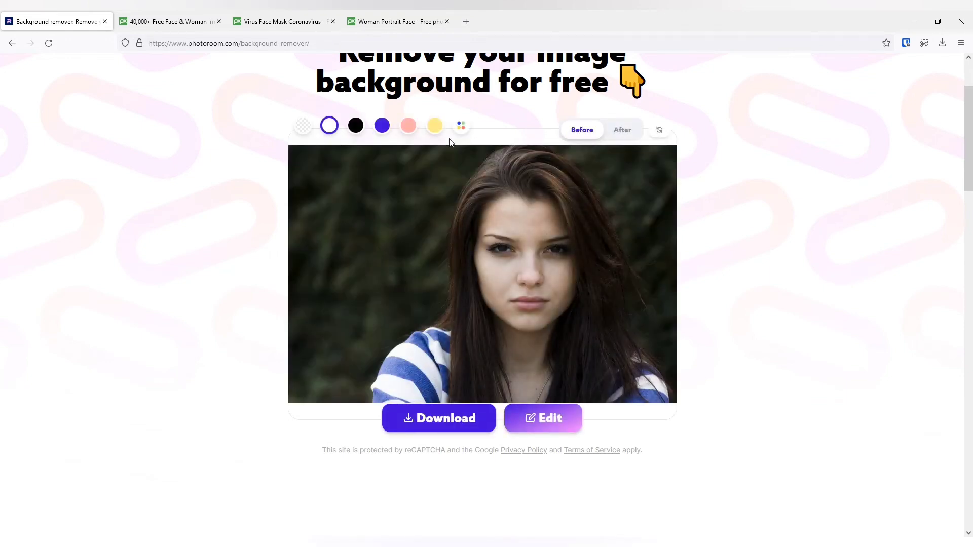
pyautogui.click(622, 131)
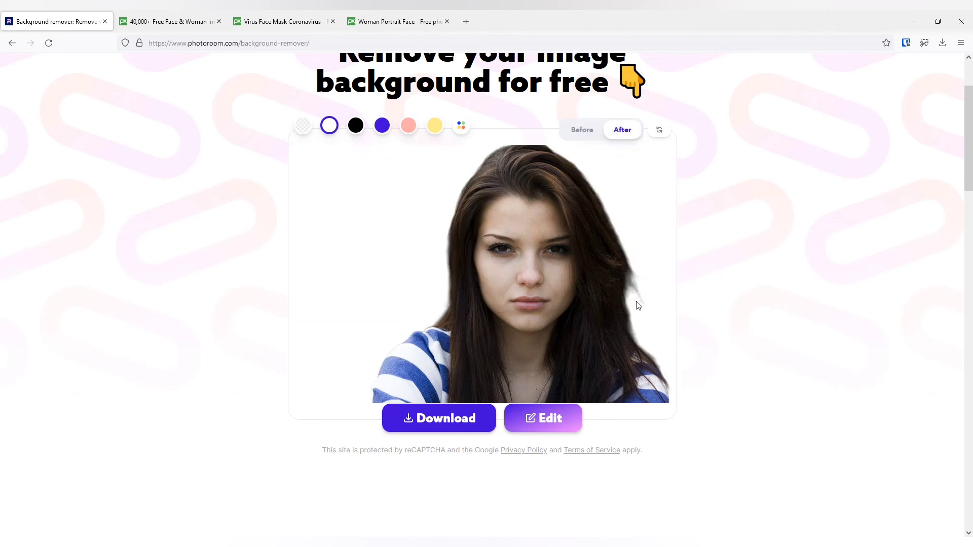
# - Set a transparent background, download woman-gff11c0be1_1280-PhotoRoom.png and check it in the viewer
pyautogui.click(310, 127)
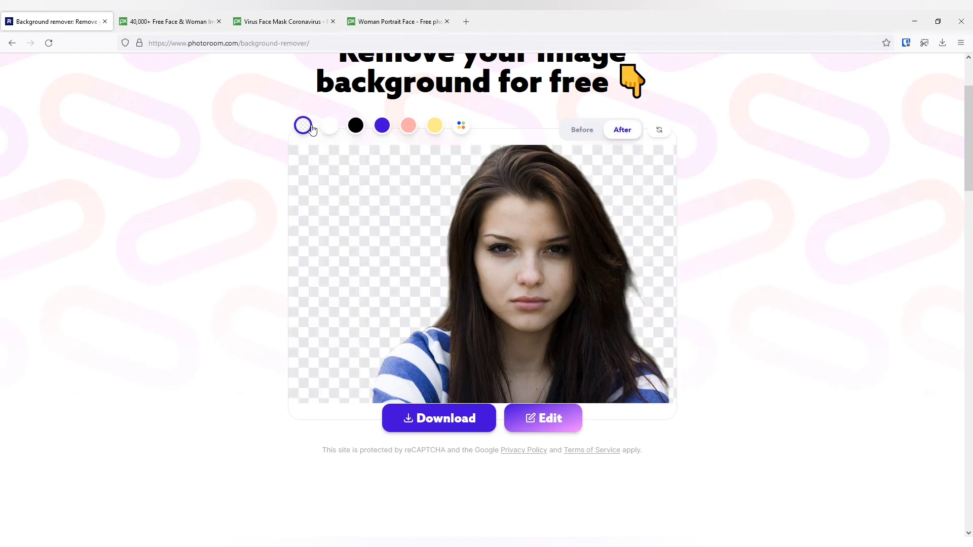
pyautogui.click(438, 426)
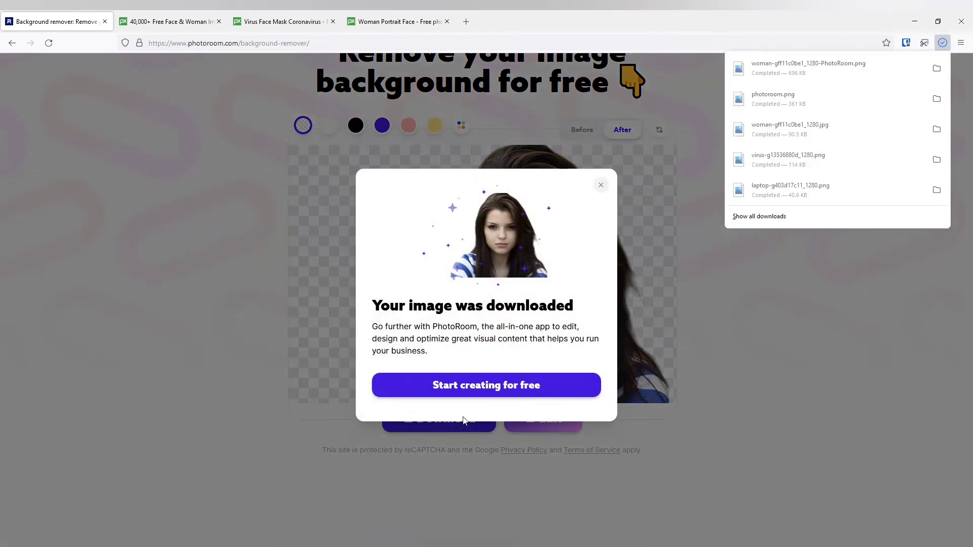
pyautogui.click(806, 68)
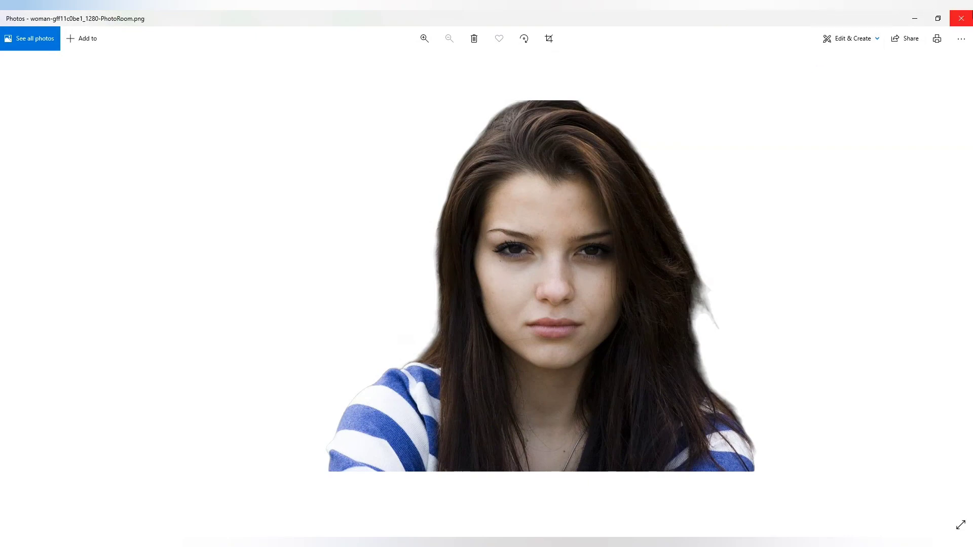
pyautogui.click(961, 18)
pyautogui.click(601, 185)
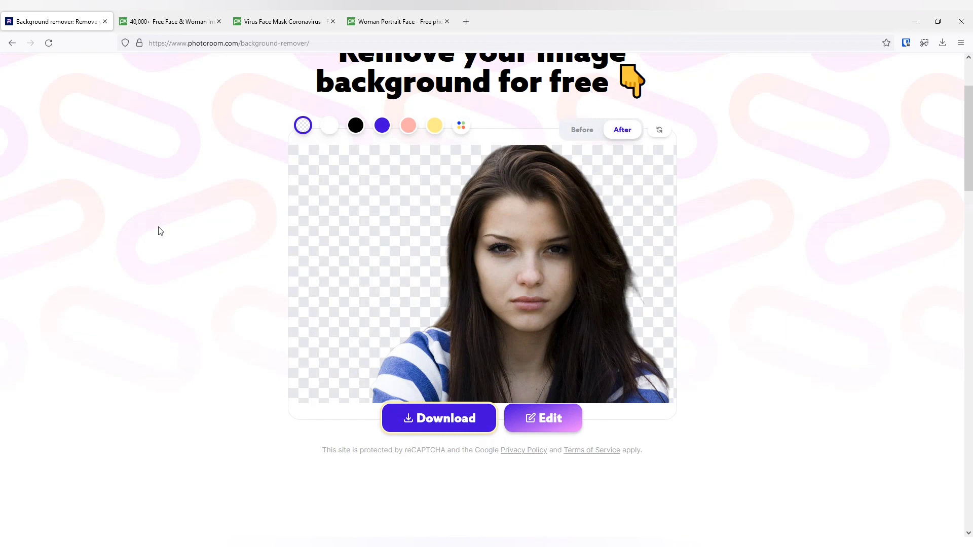
# - Go to the PhotoRoom home page via the logo and browse down to its app downloads and free tools
pyautogui.scroll(2, 160, 231)
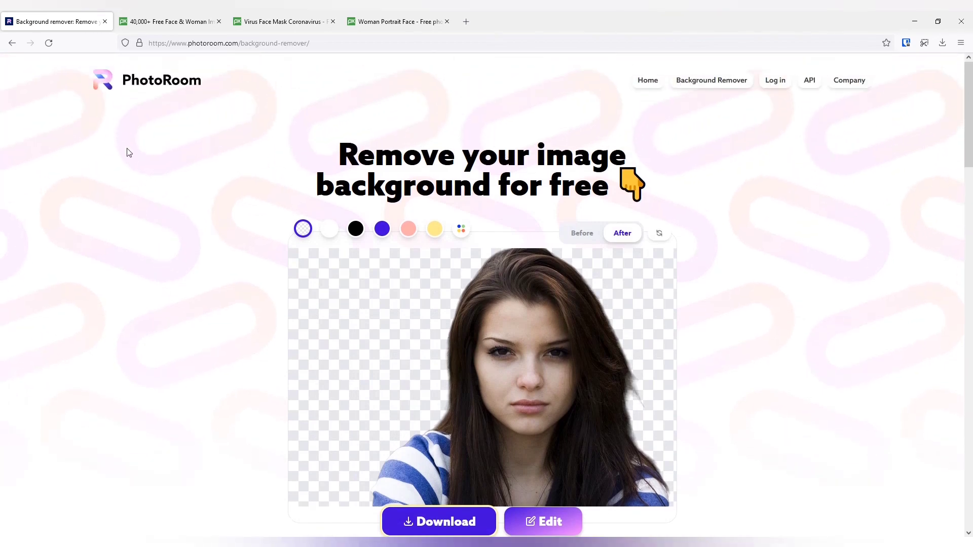
pyautogui.click(153, 87)
pyautogui.scroll(-2, 157, 267)
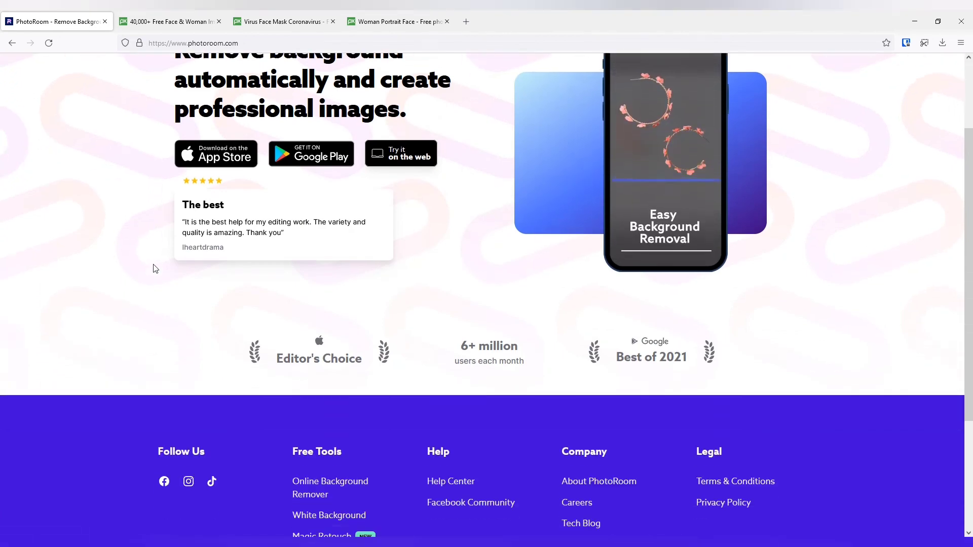
pyautogui.scroll(-1, 154, 269)
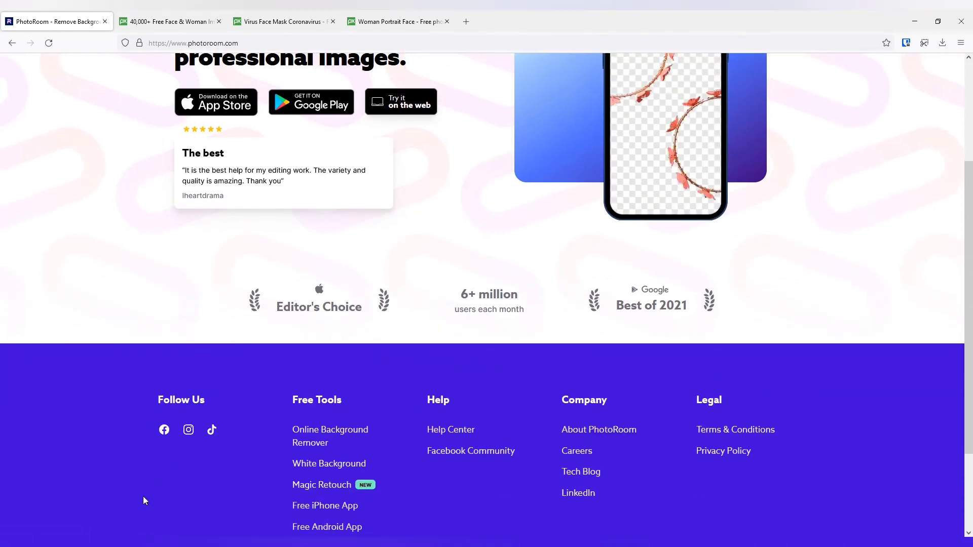